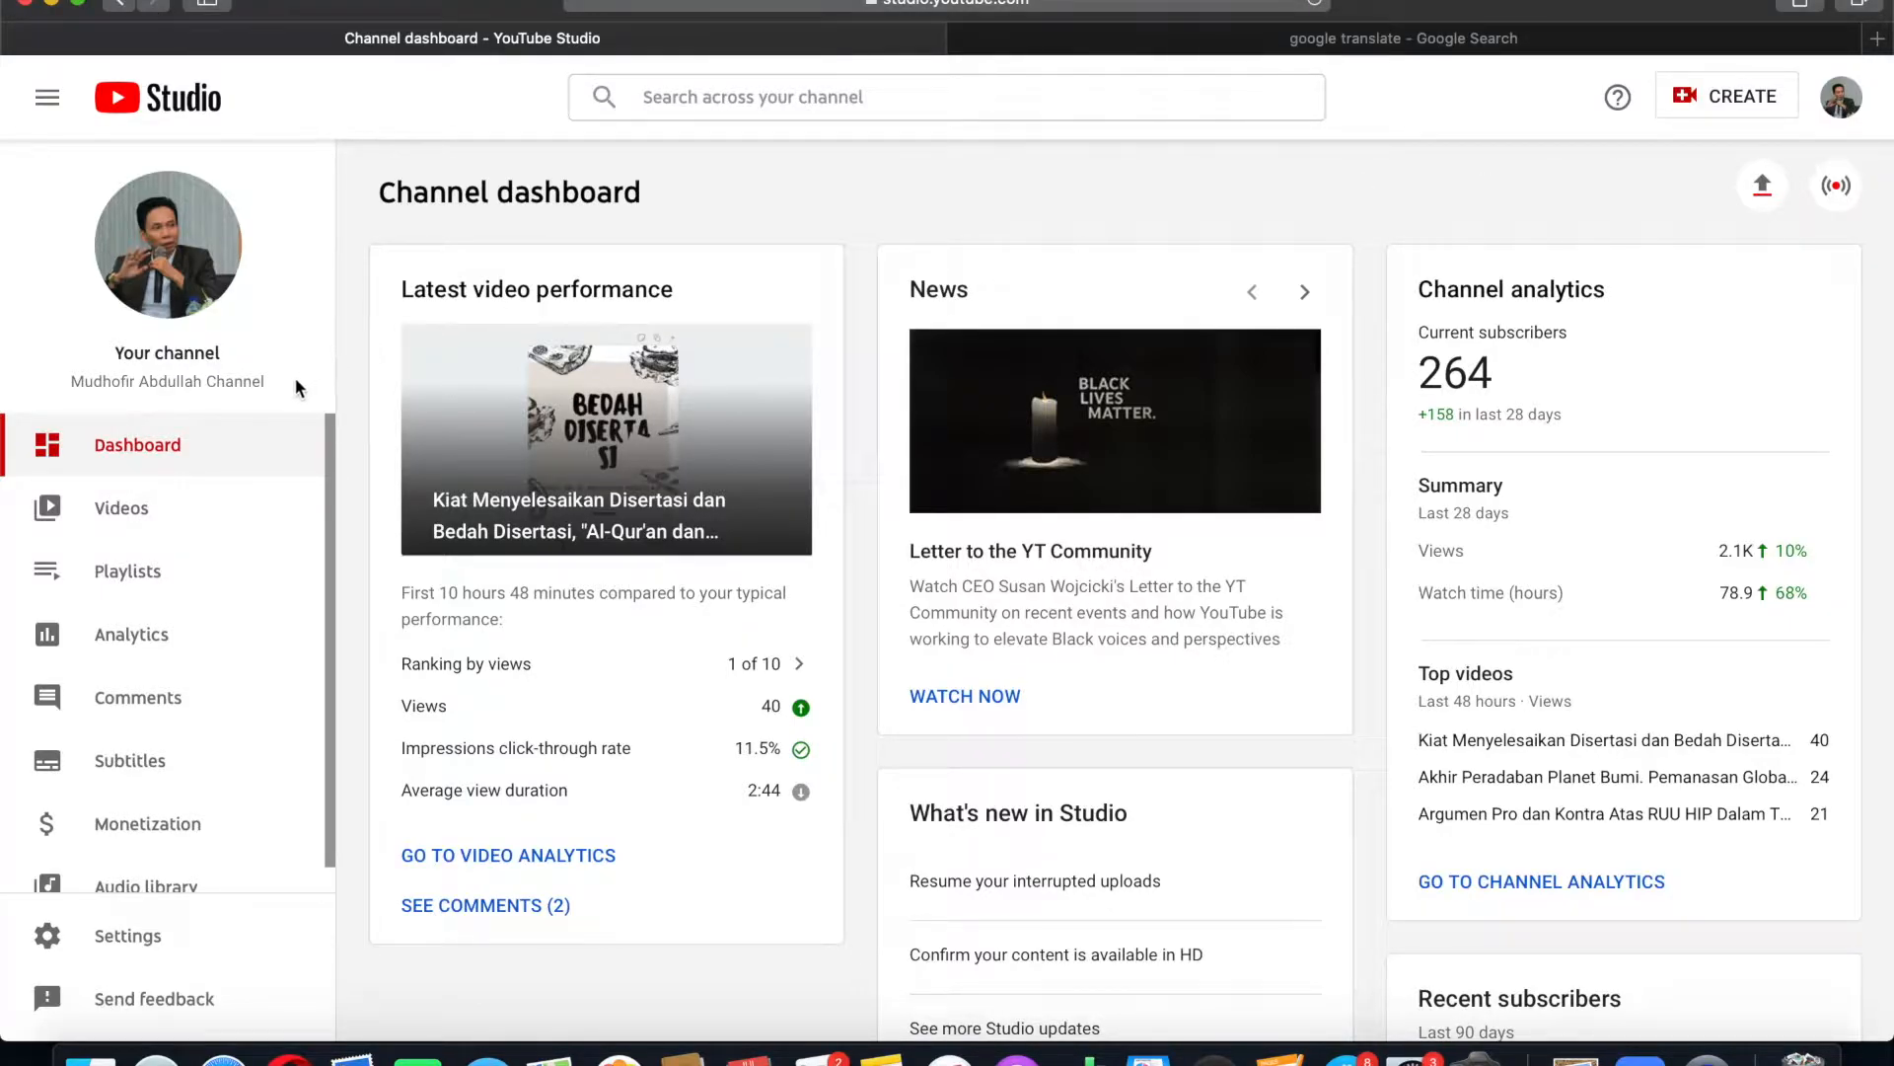
Visit the public channel page, then return to YouTube Studio and open the list of uploaded channel videos
left_click(1841, 116)
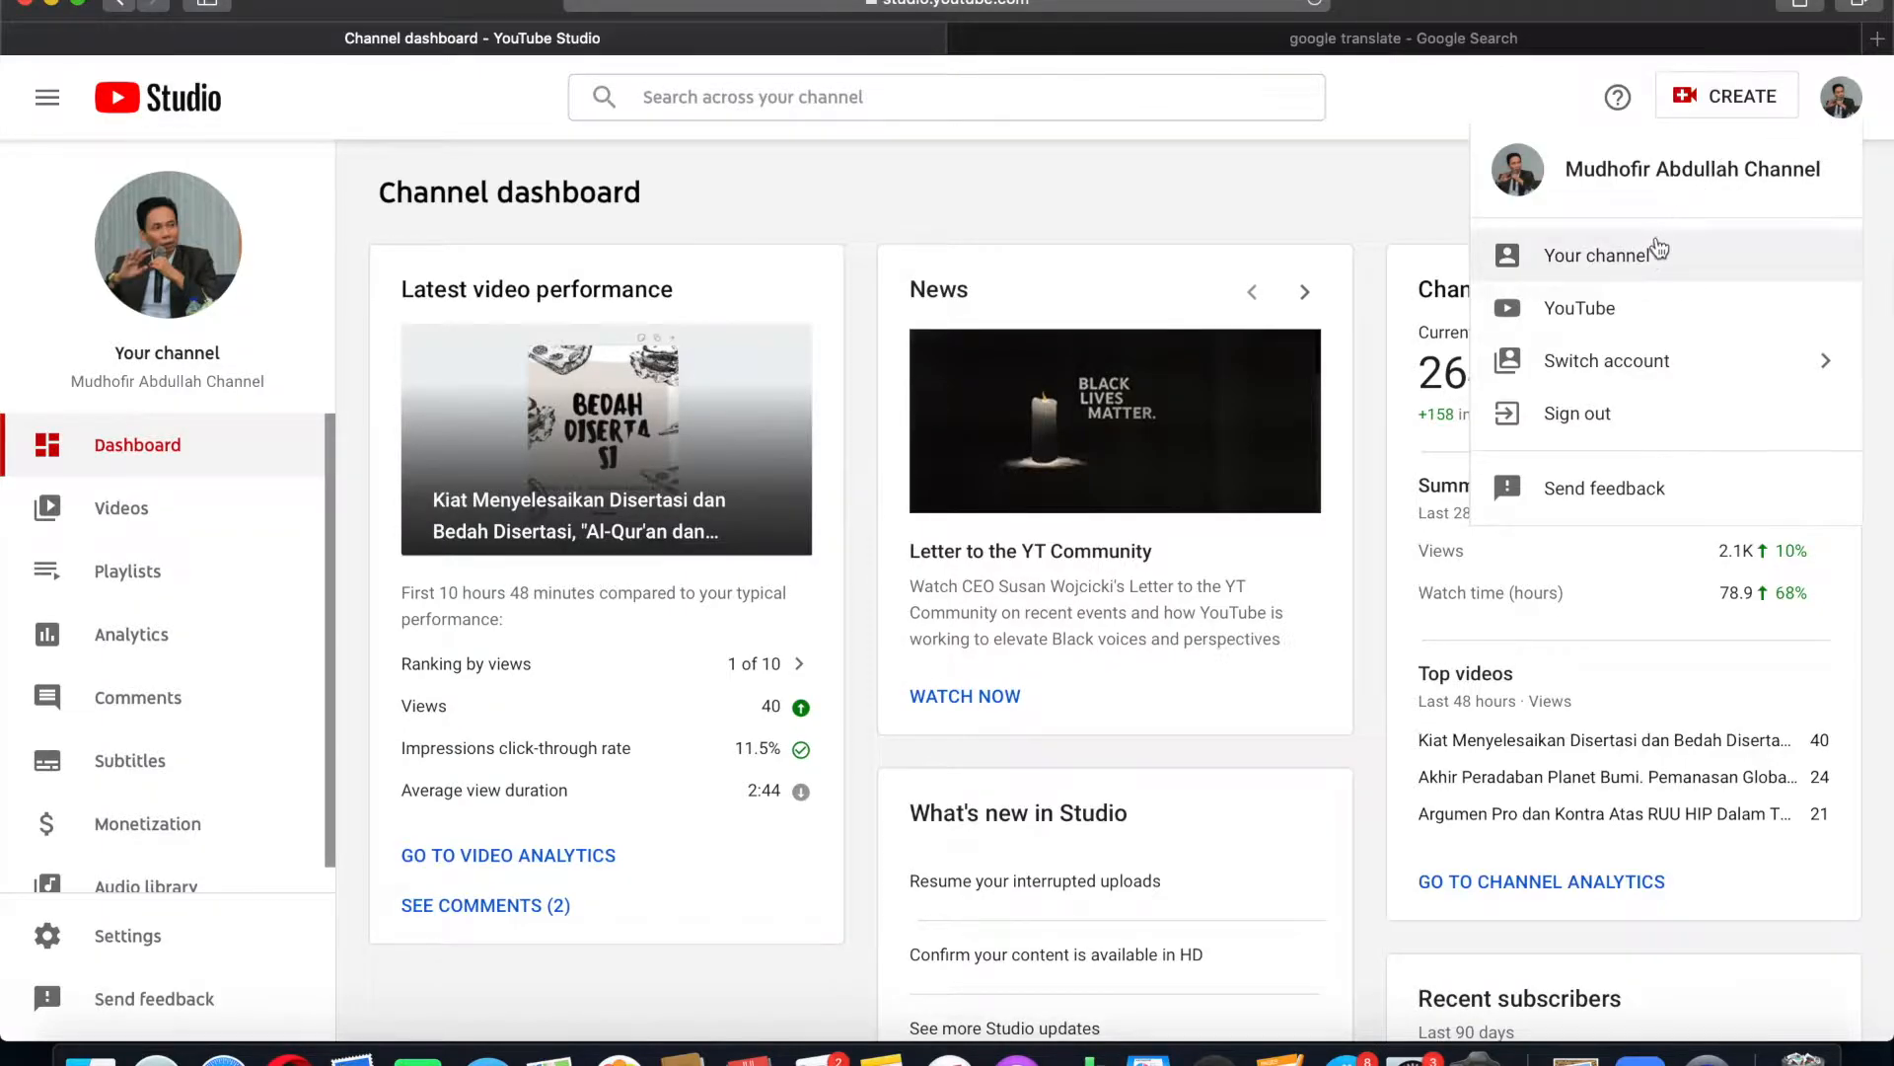
left_click(1625, 279)
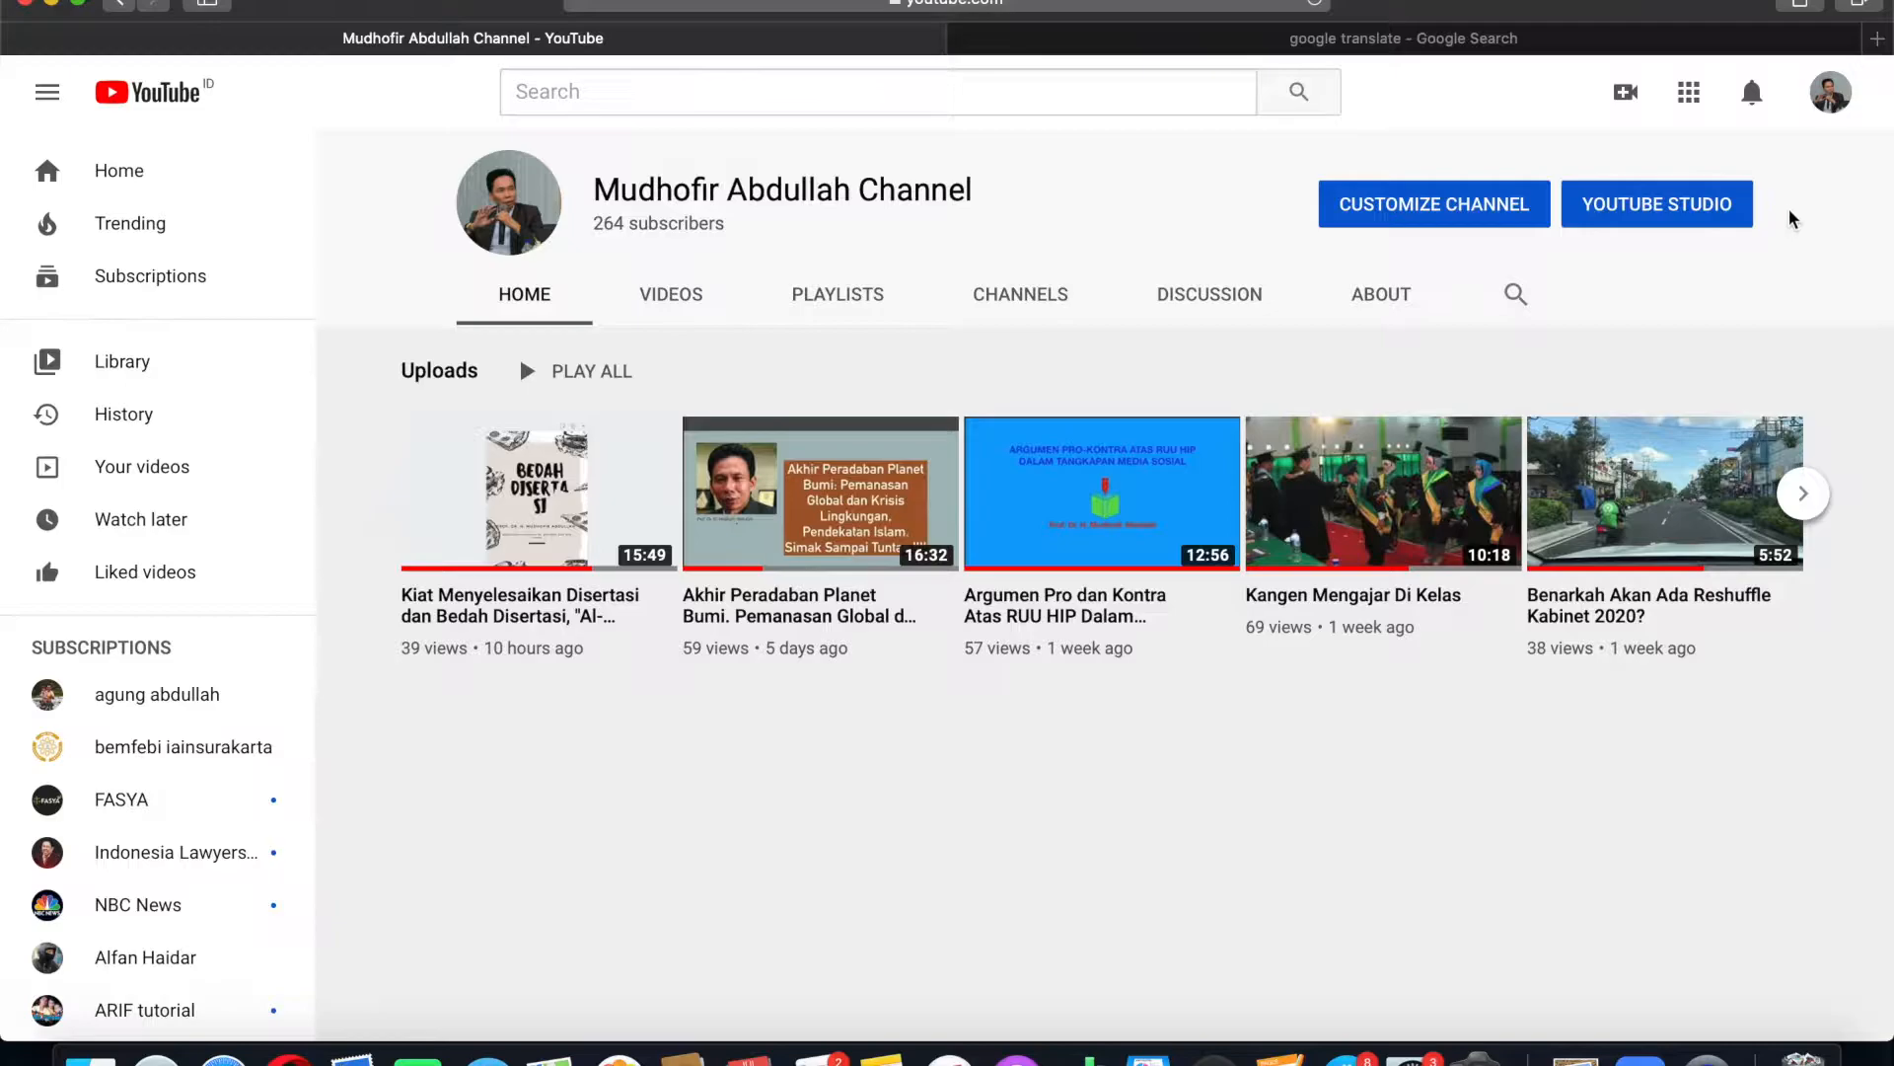
left_click(1832, 99)
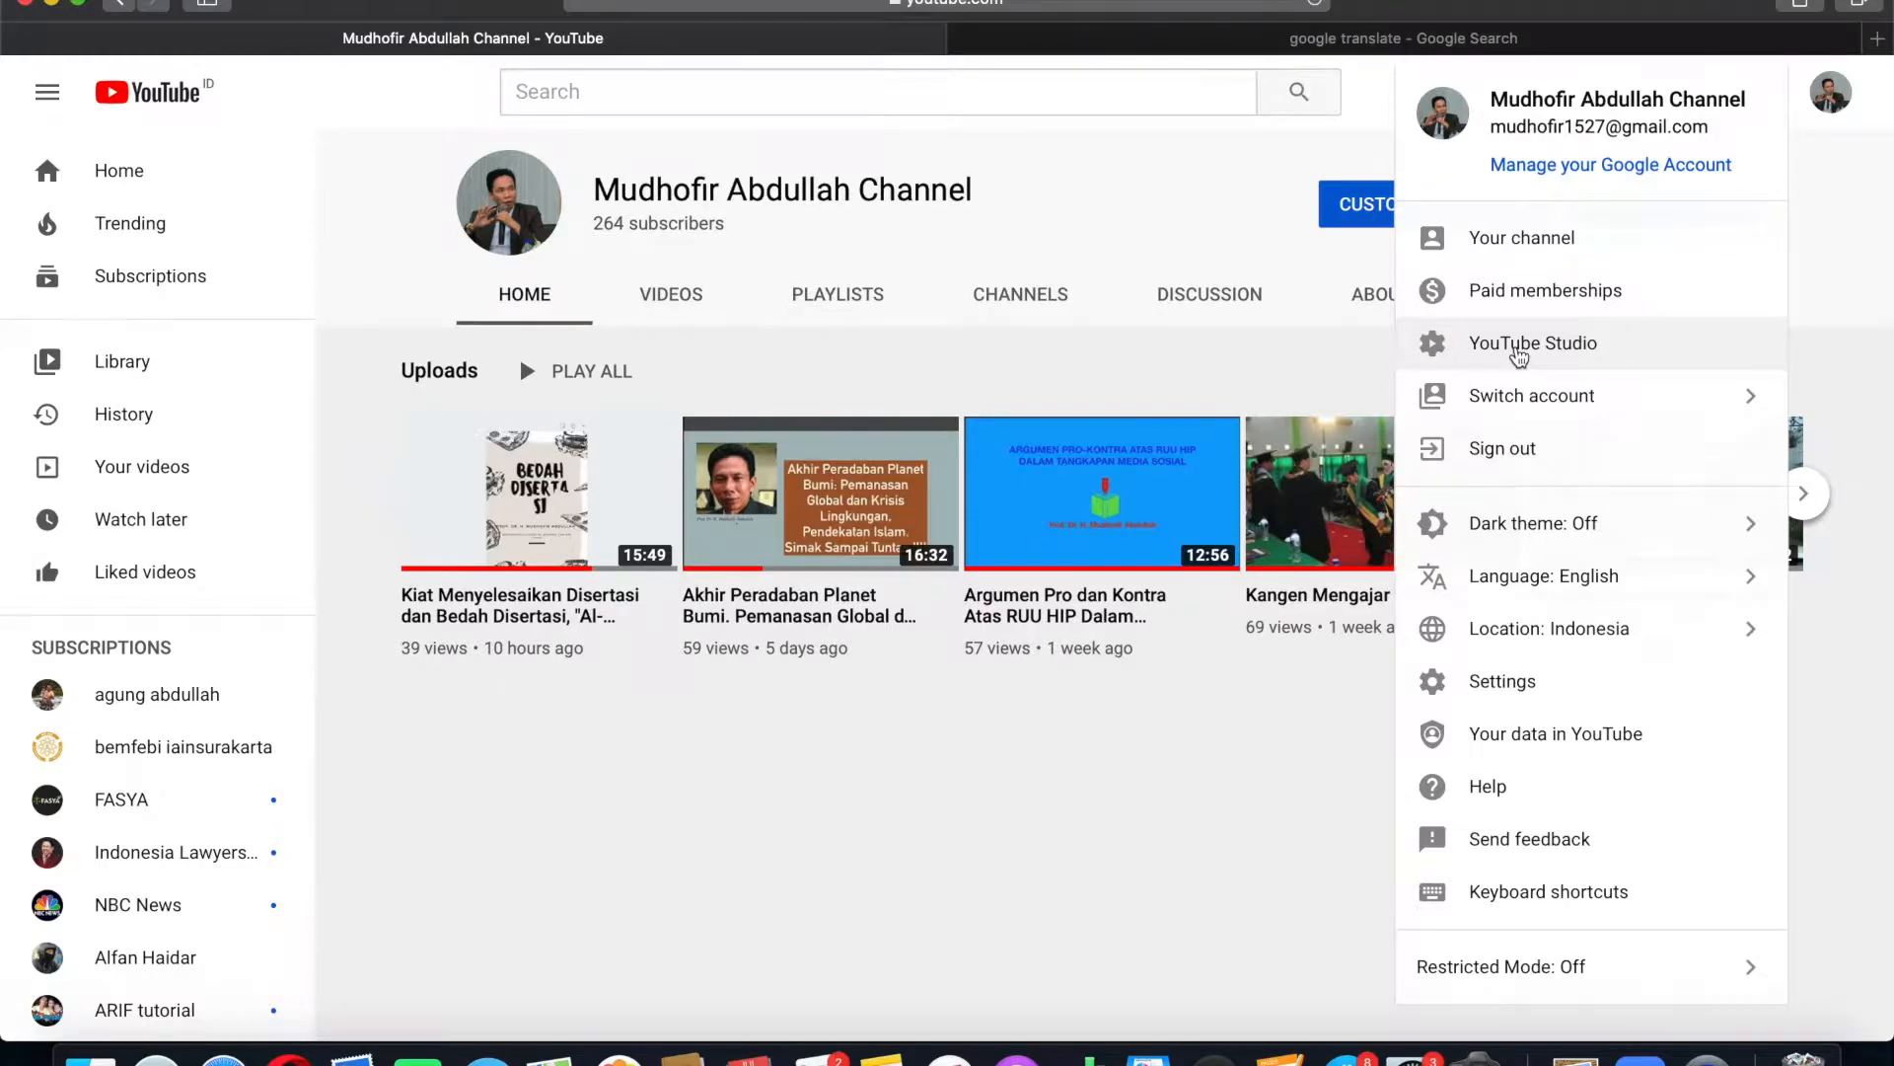
left_click(1519, 351)
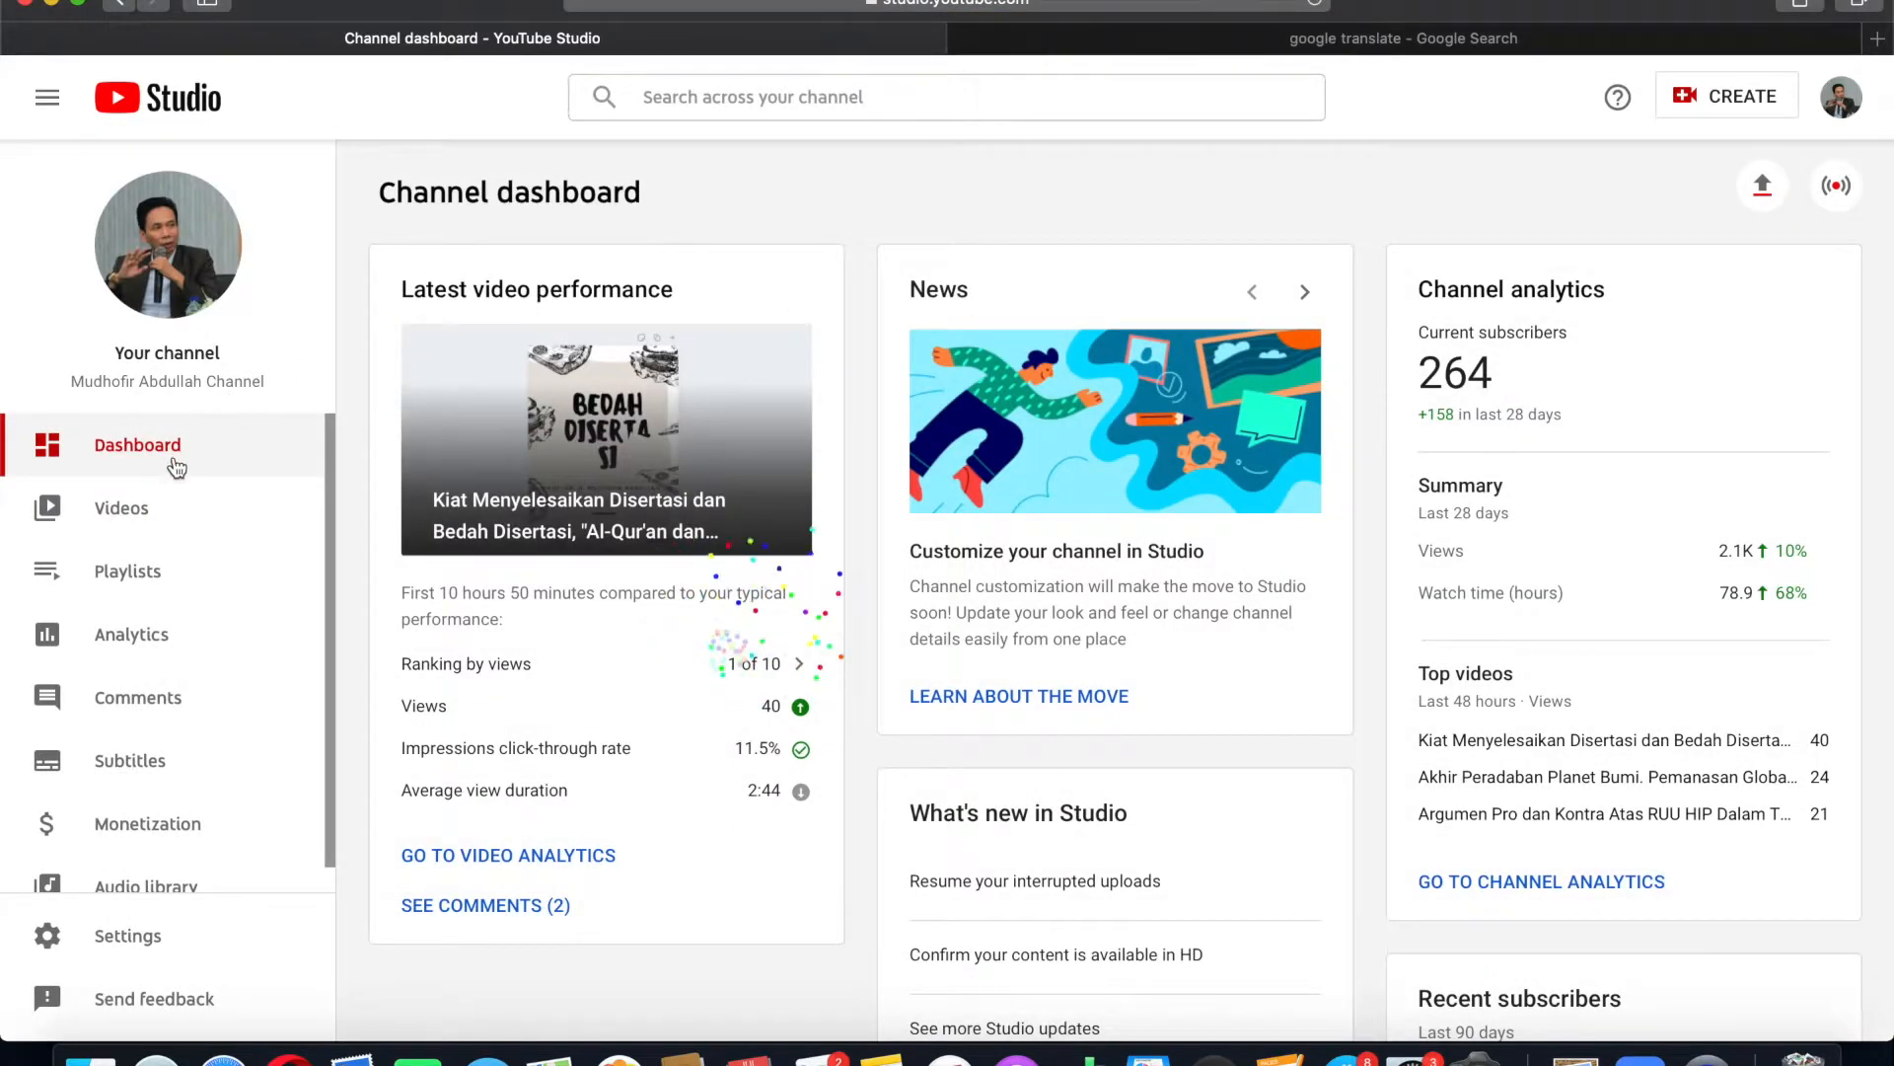
left_click(123, 522)
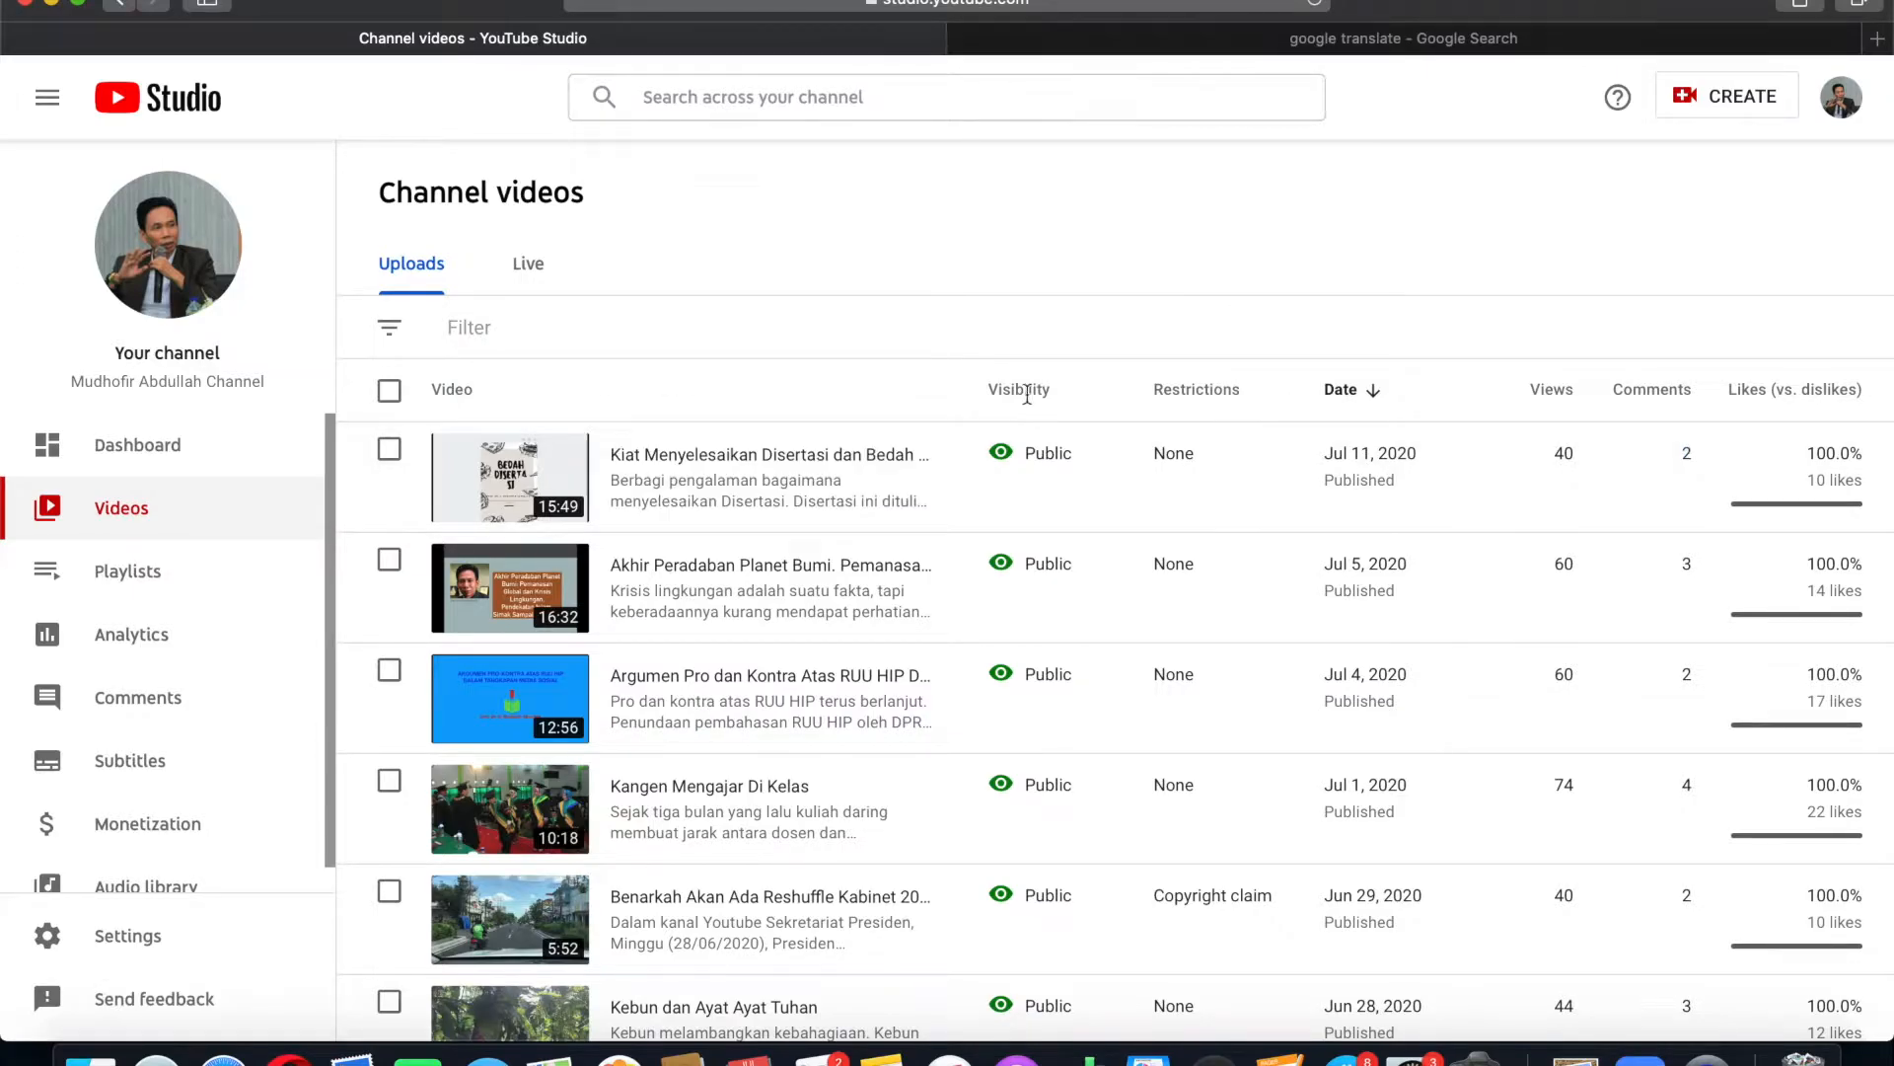
Open the copyright claim details of the video "Benarkah Akan Ada Reshuffle Kabinet 2020?"
mouse_move(1206, 360)
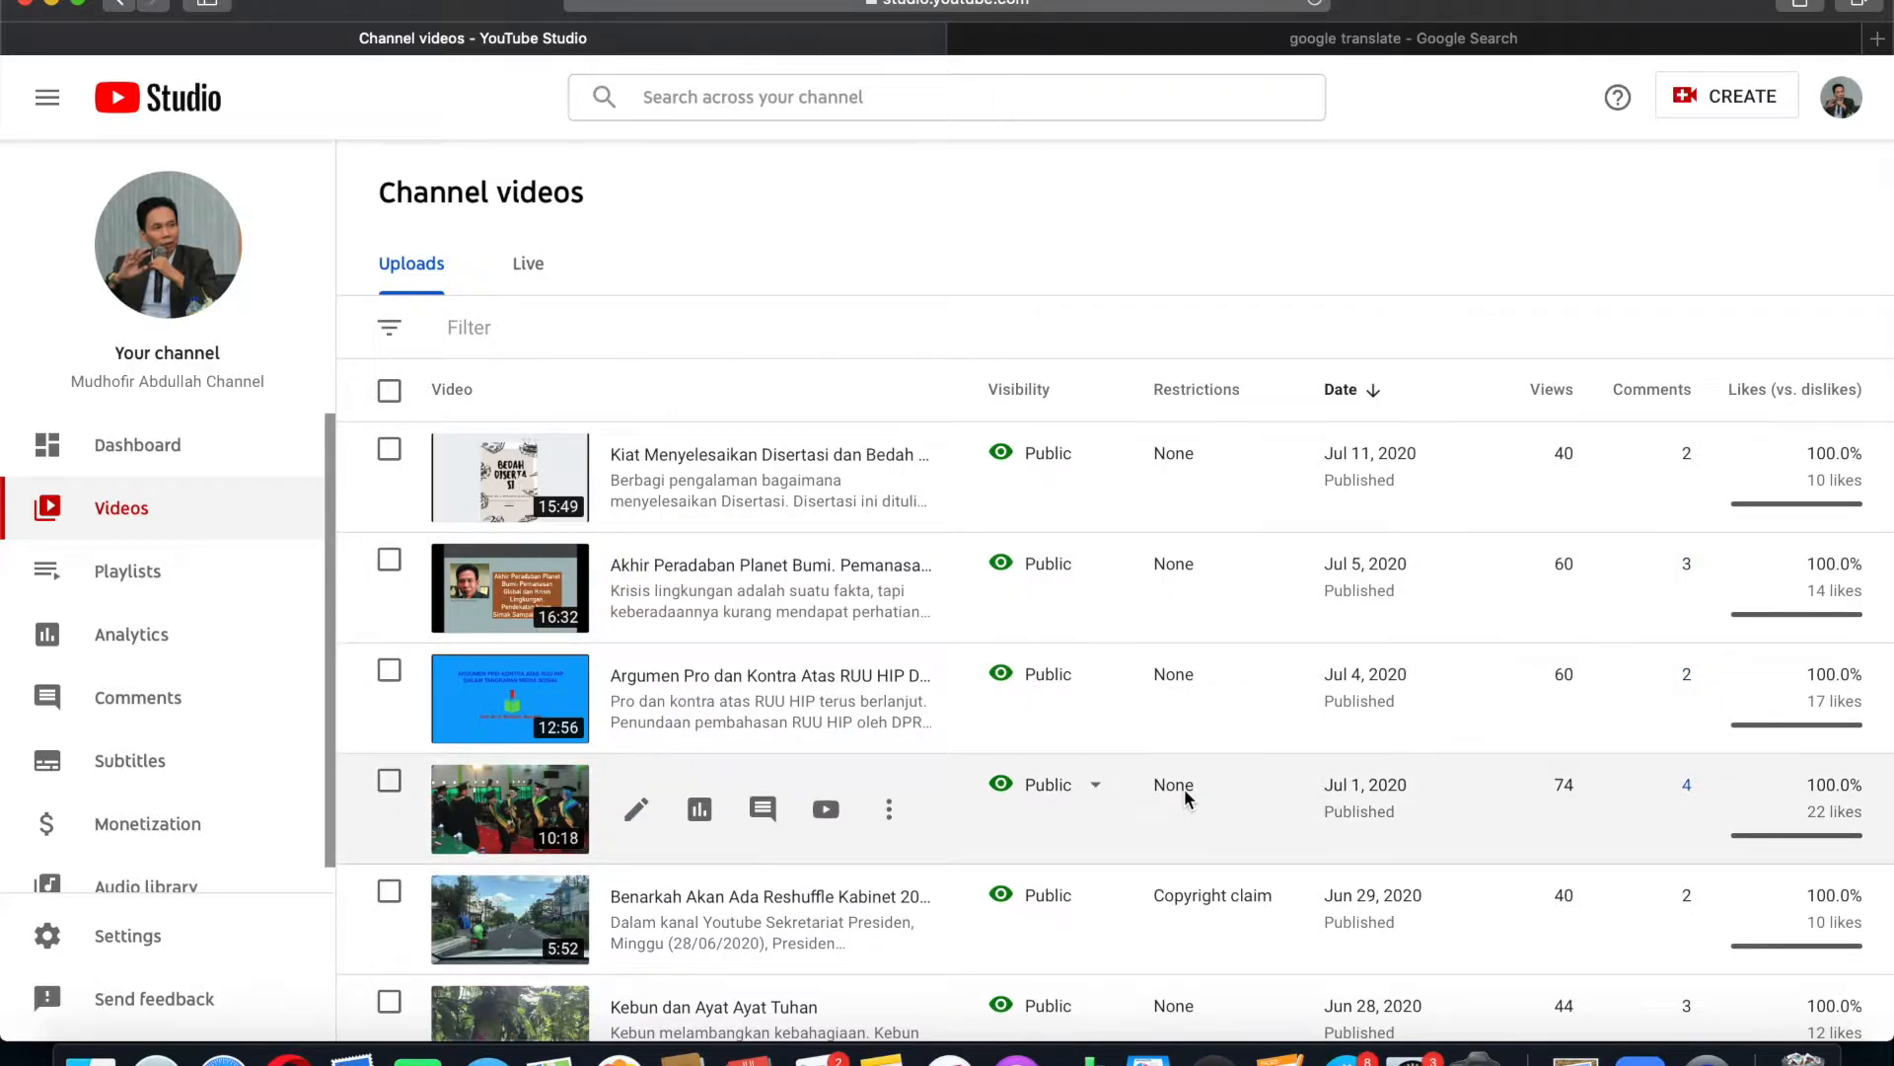
mouse_move(1178, 899)
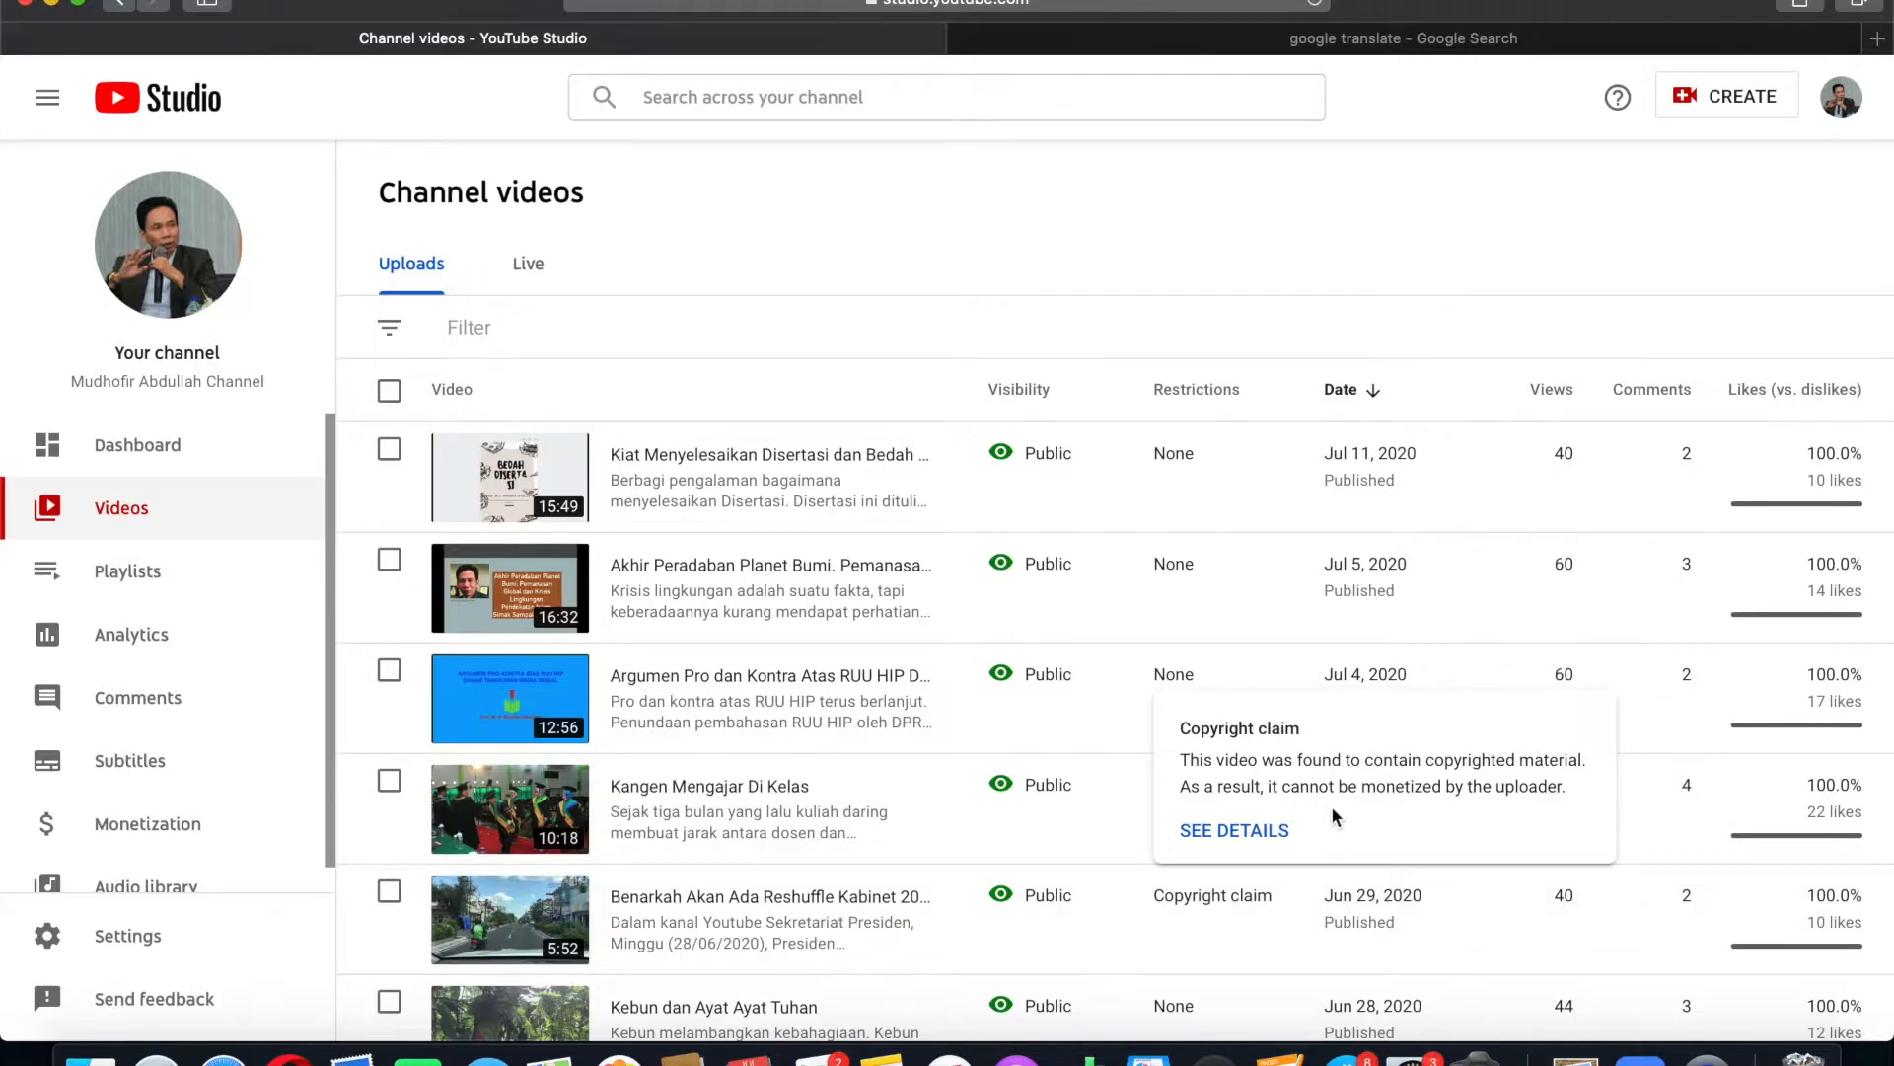
left_click(1248, 840)
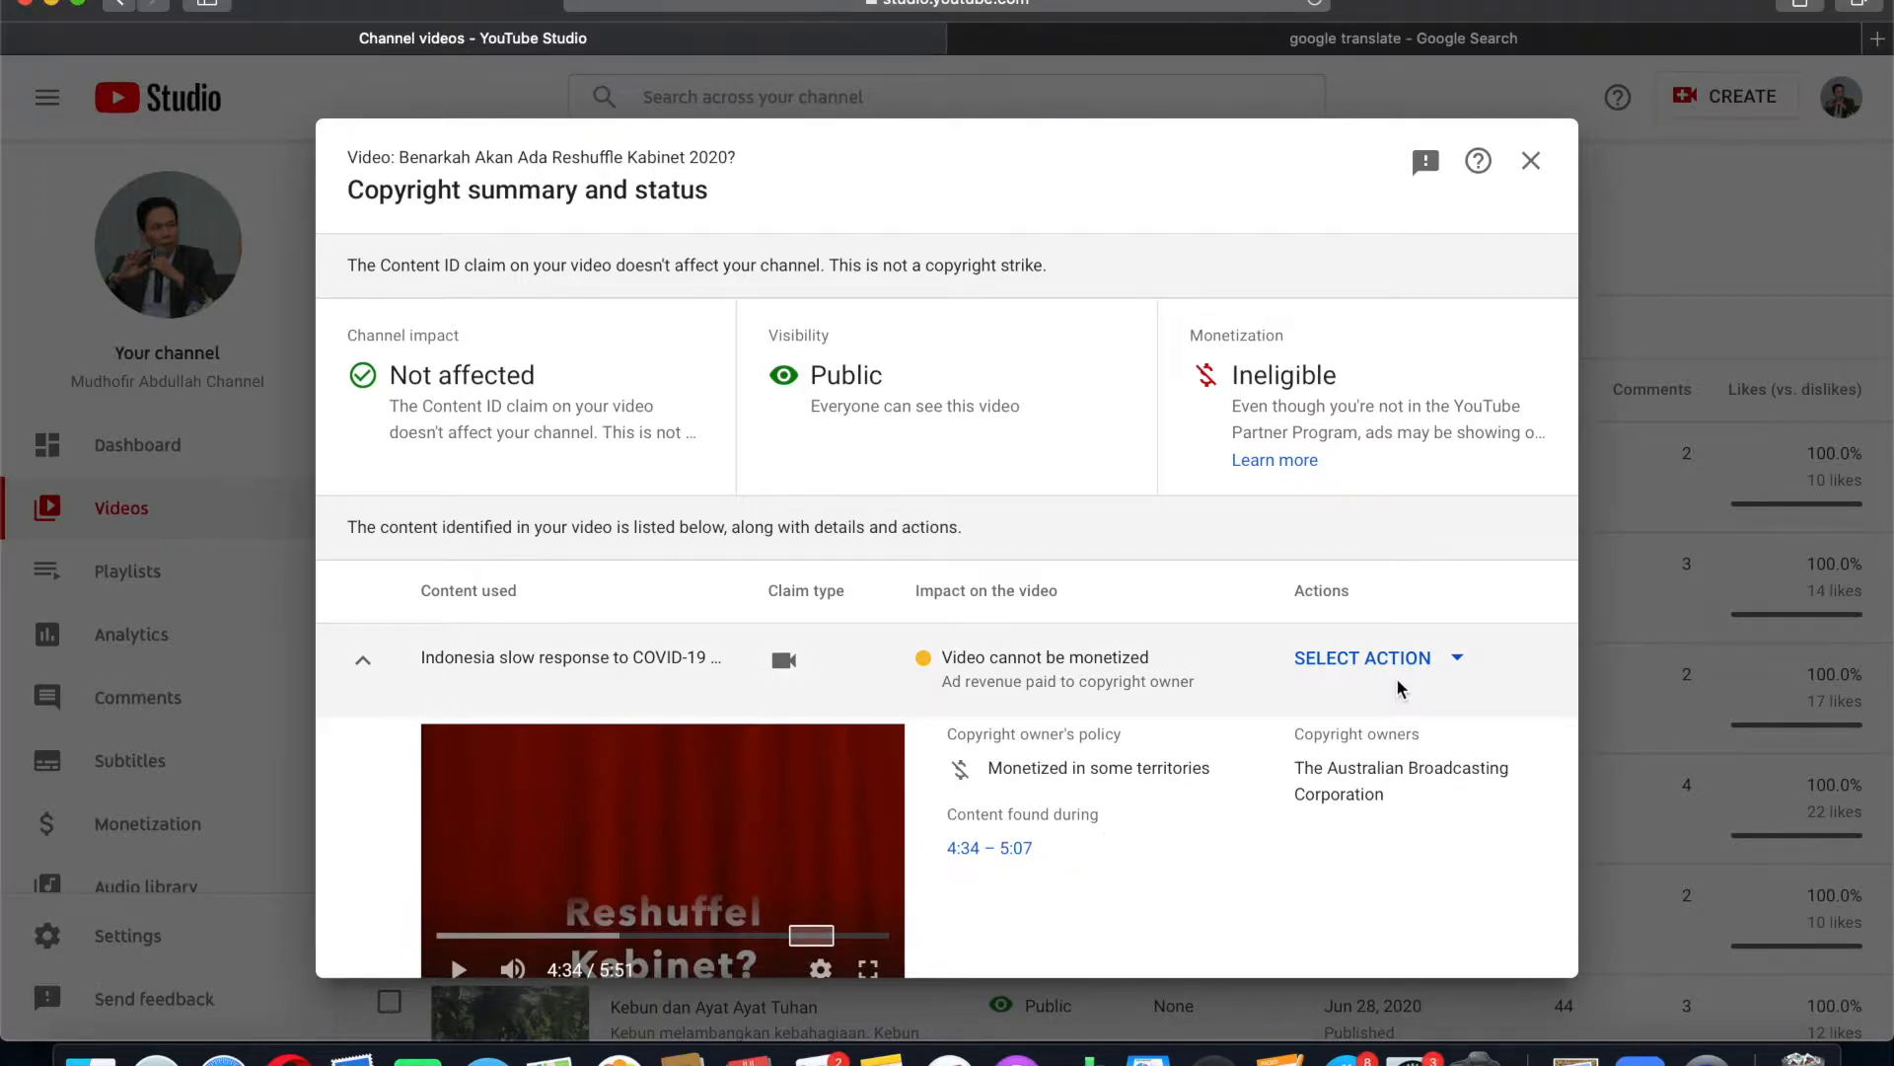
Examine the listed invalid reasons for disputing the ABC News claim, then return to the claims without filing a dispute
left_click(1458, 661)
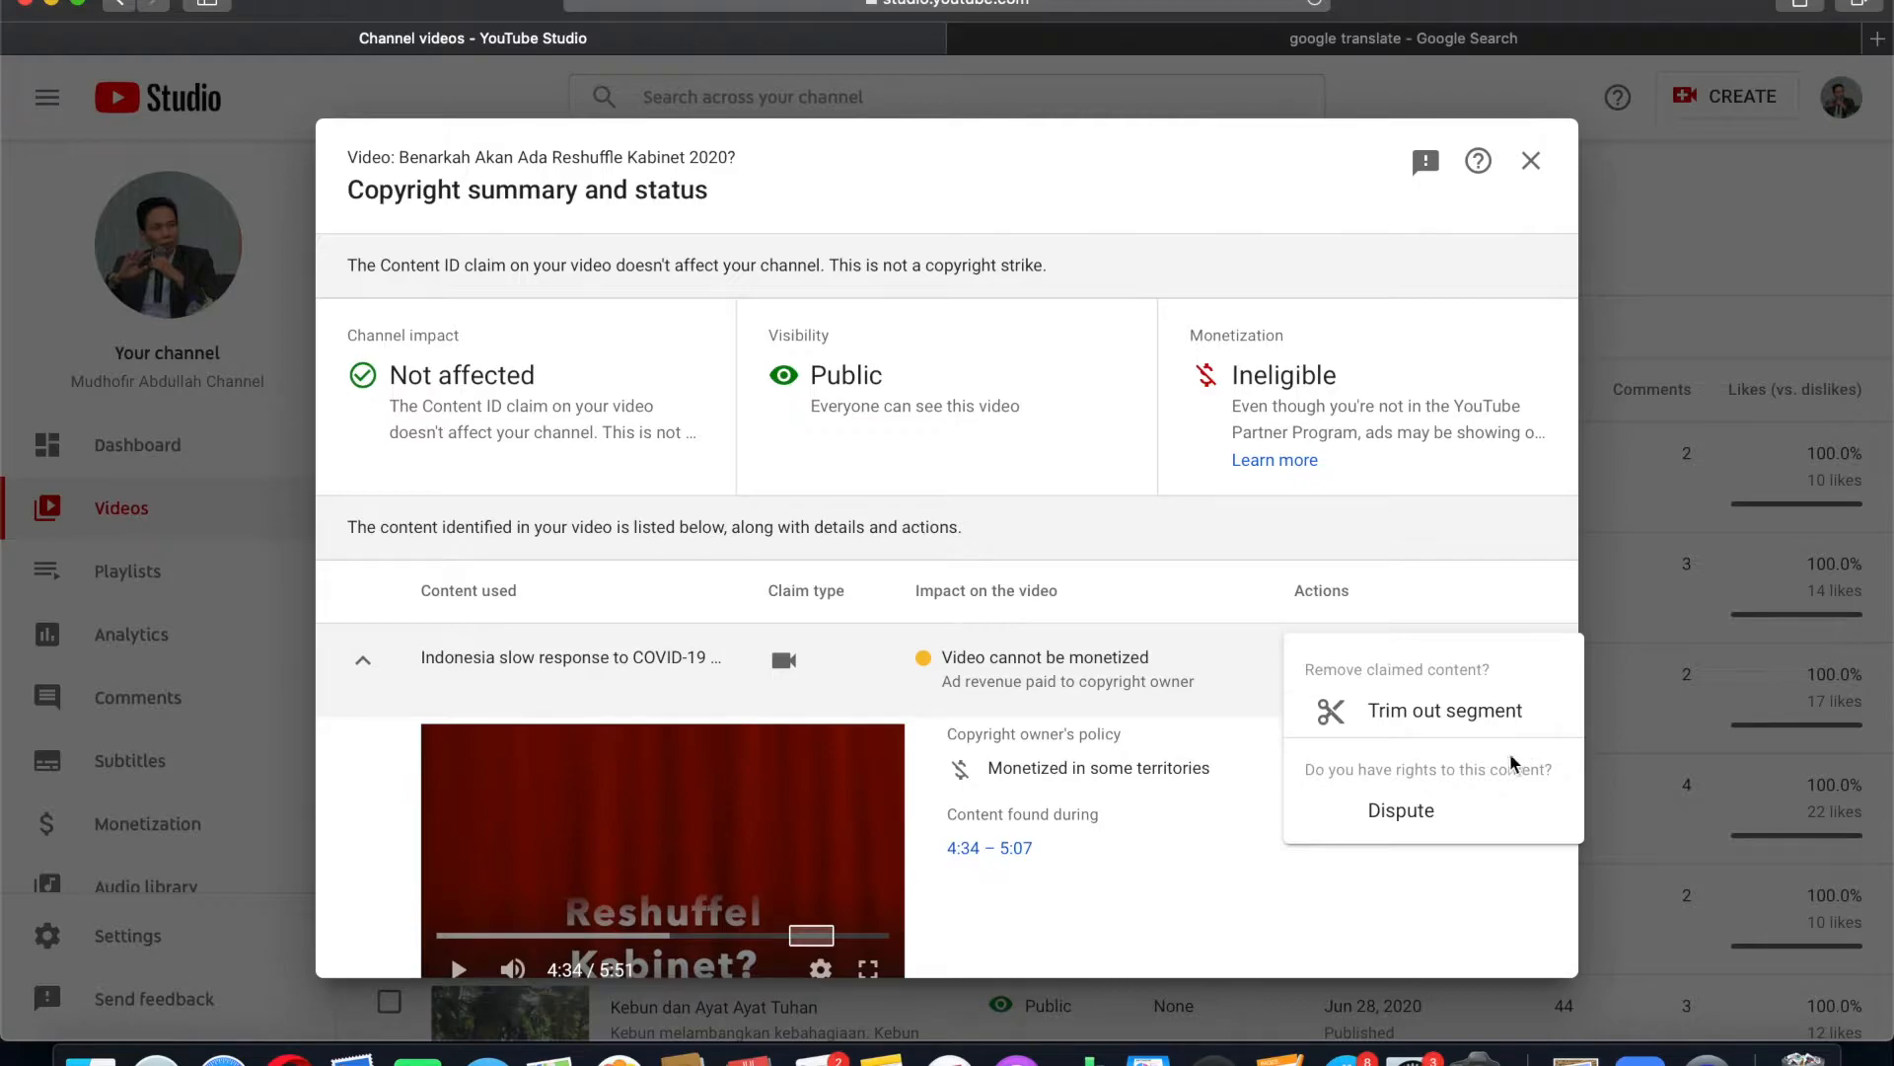
left_click(1399, 811)
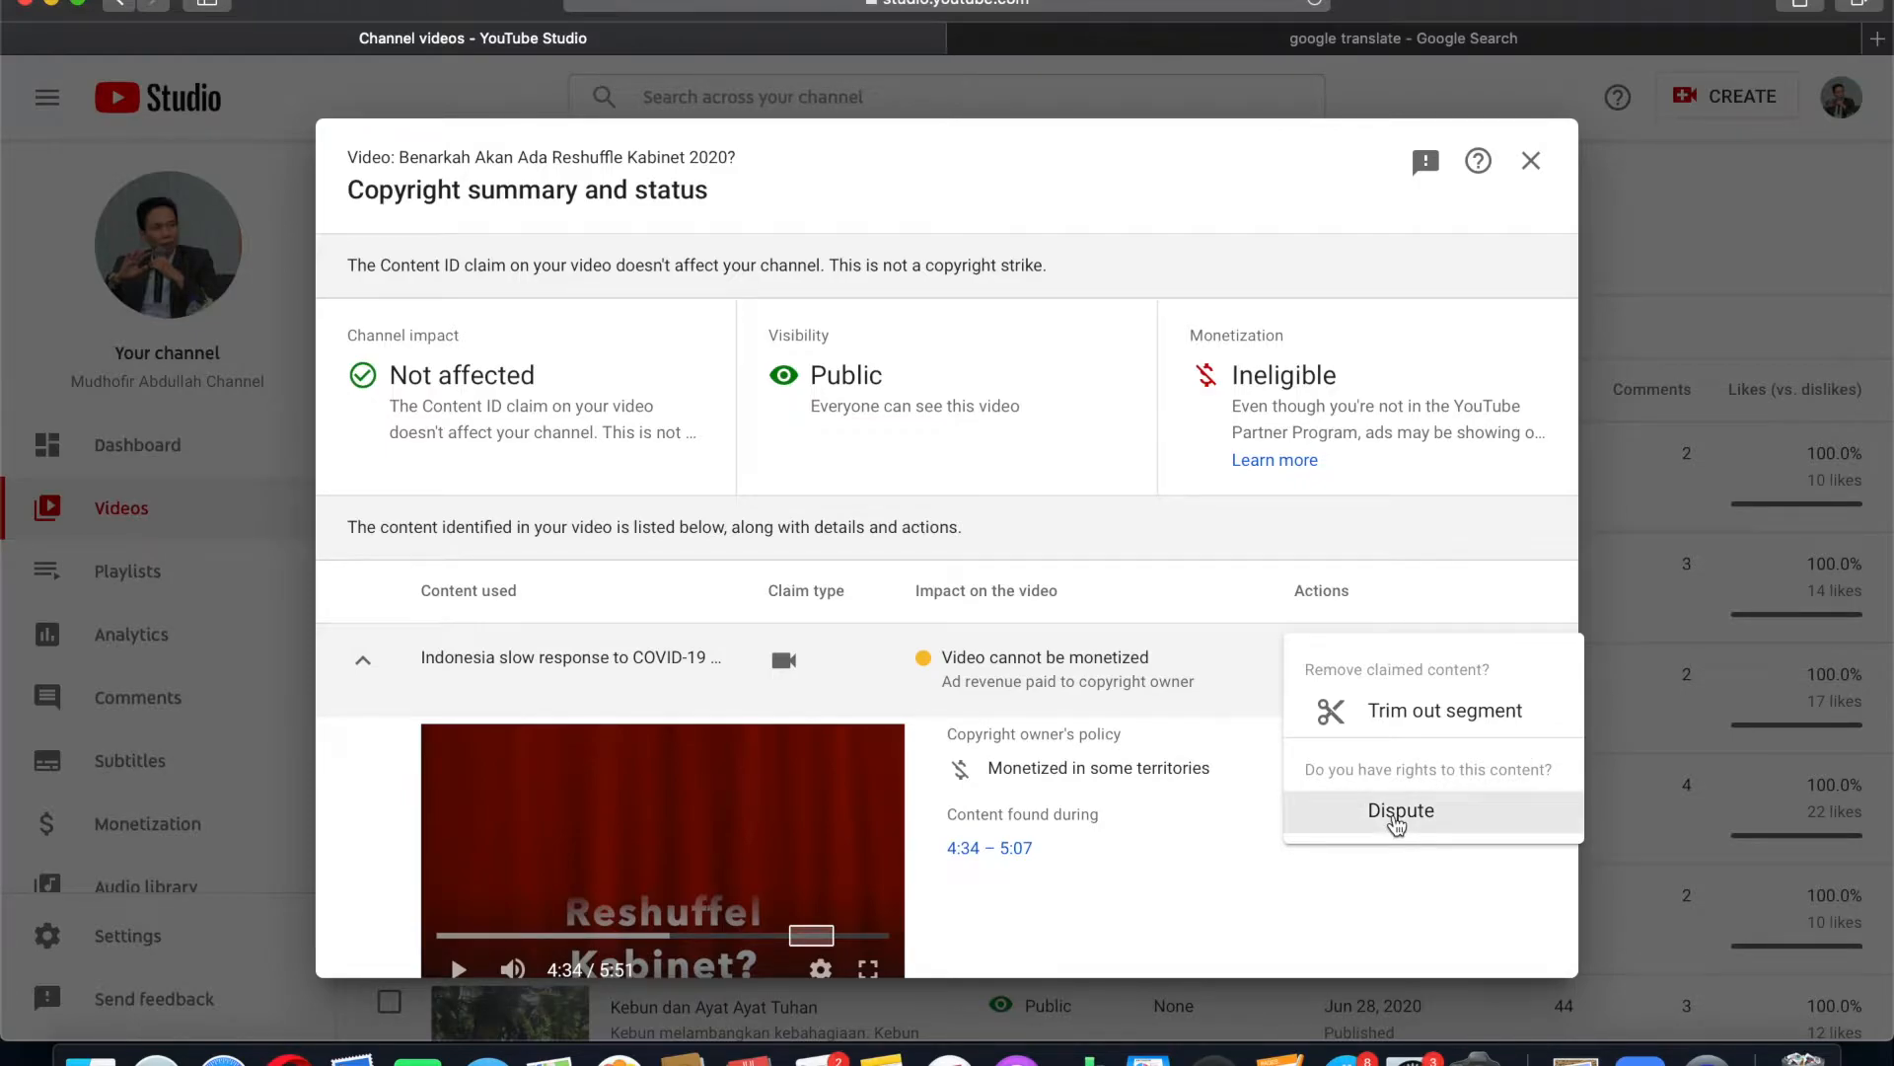
mouse_move(483, 513)
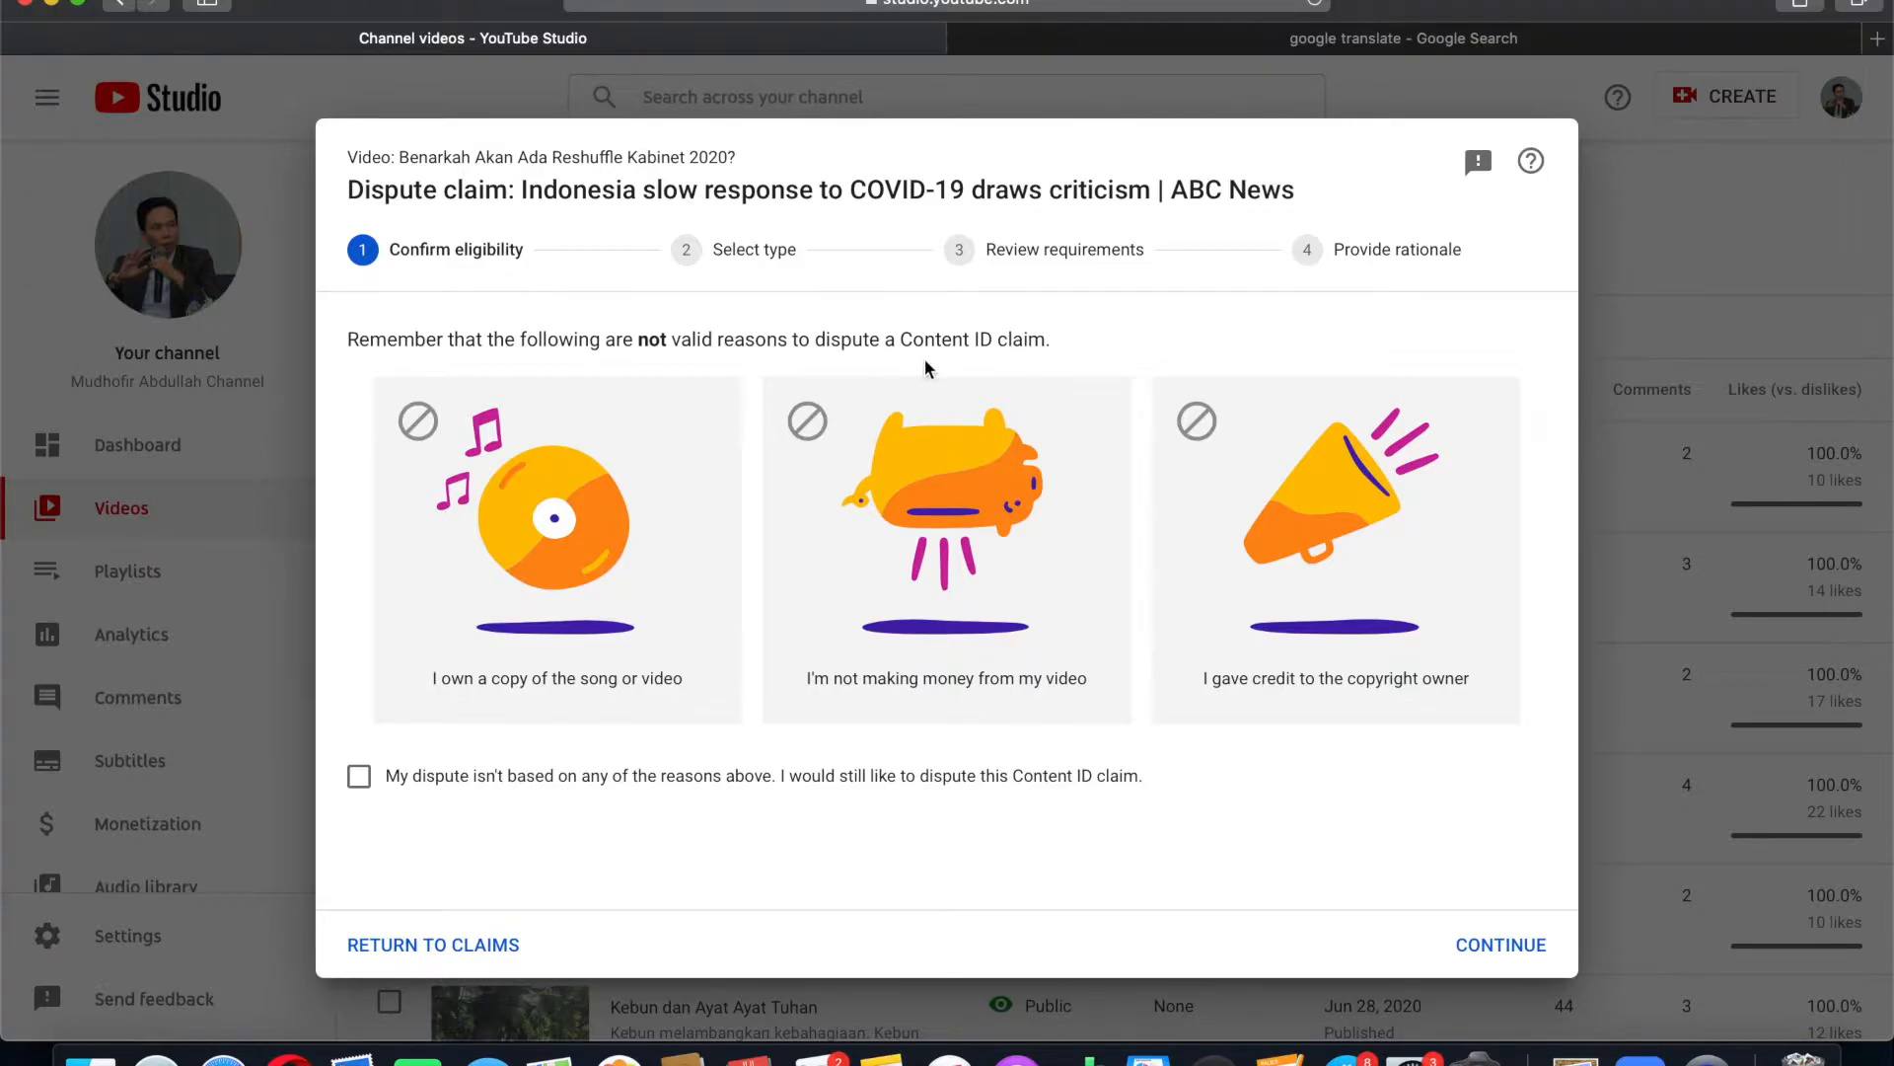
mouse_move(529, 596)
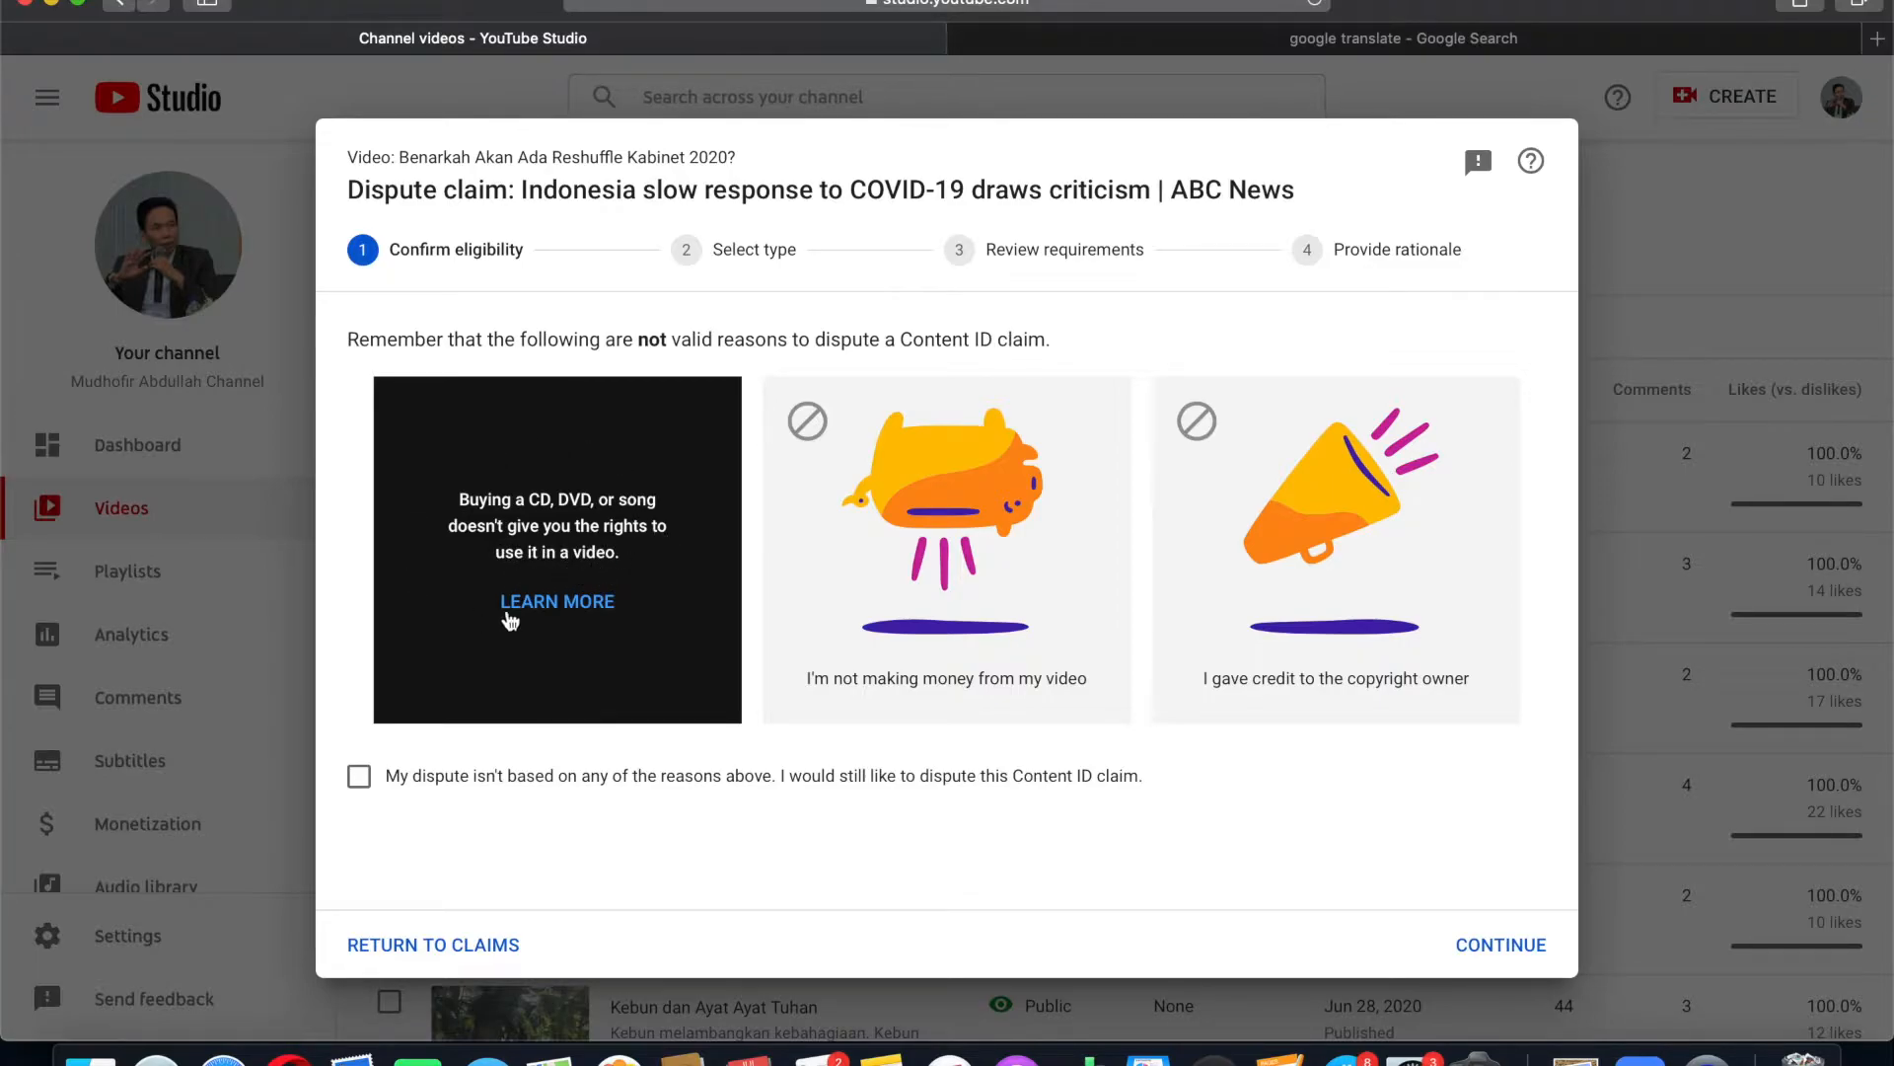
mouse_move(928, 536)
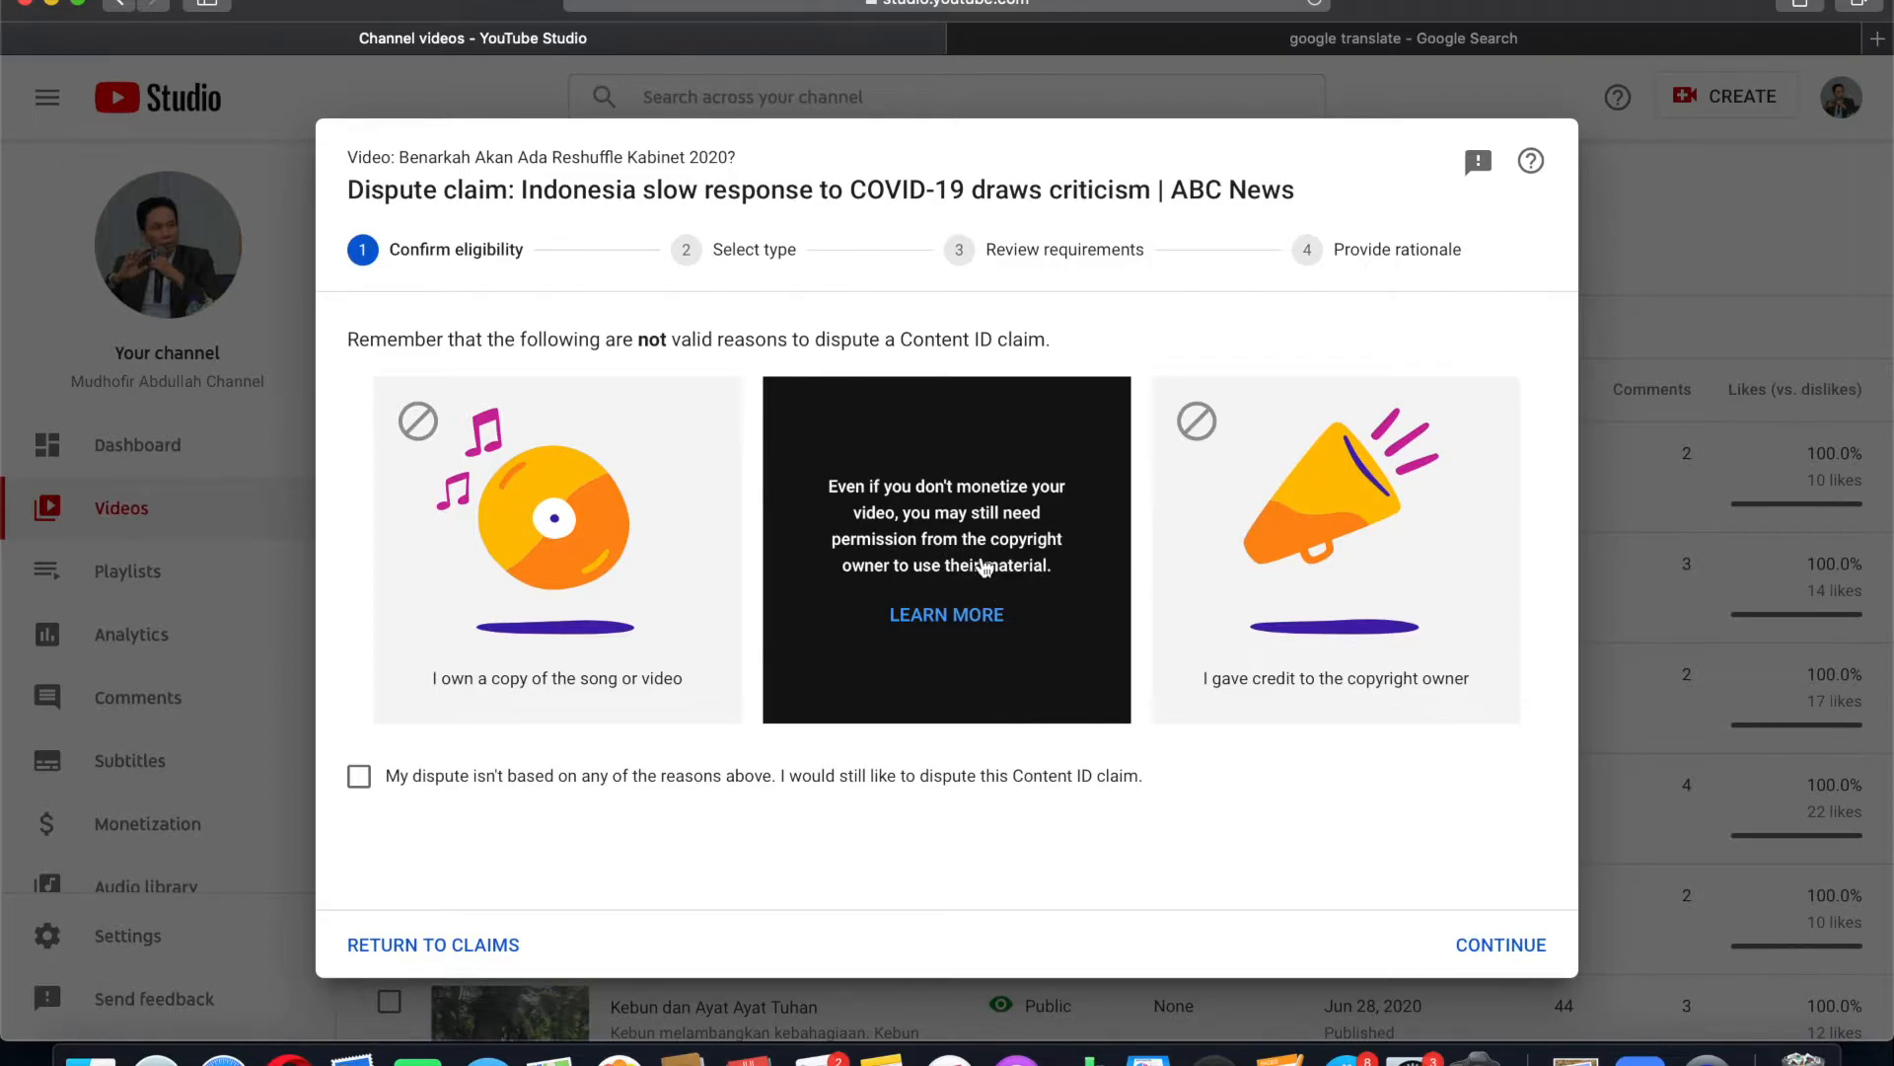
mouse_move(1332, 510)
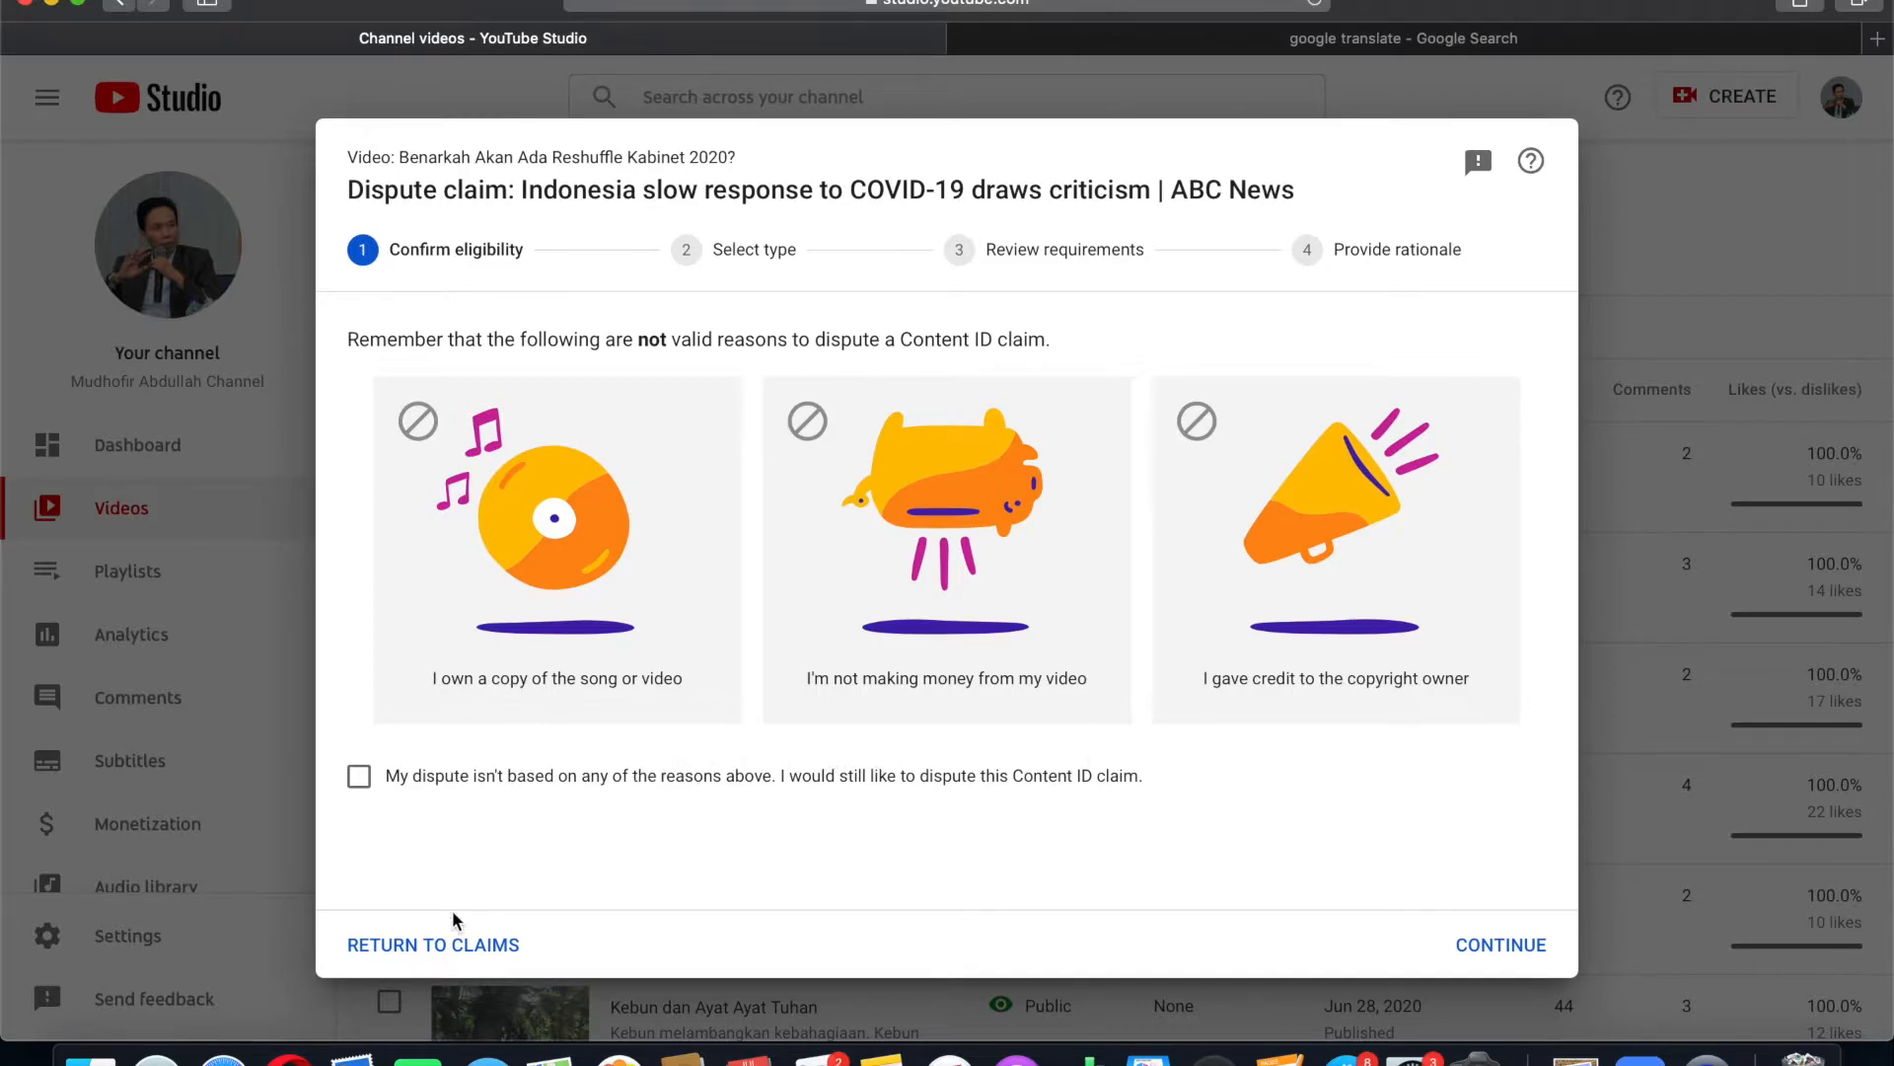
left_click(433, 947)
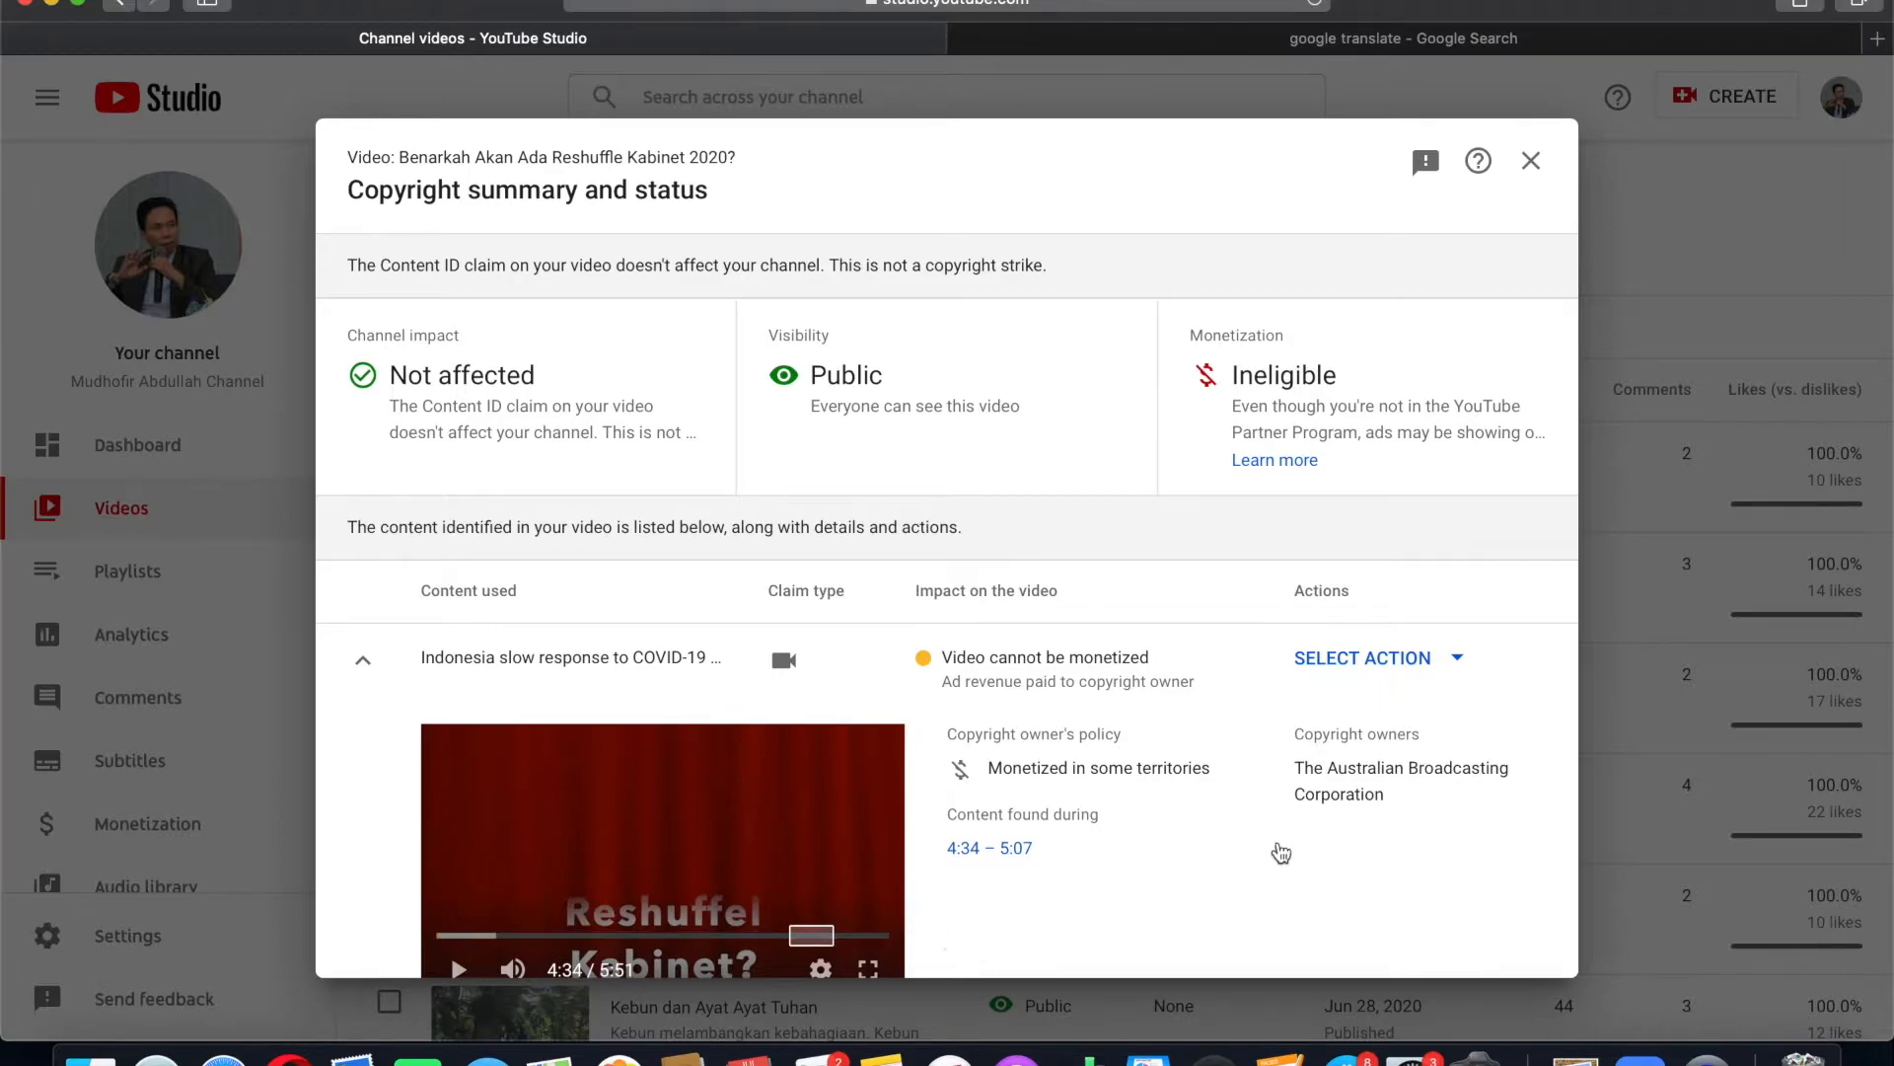
Trim the claimed "Indonesia slow response to COVID-19" segment out of the video, checking where the marked section starts before confirming
left_click(1458, 663)
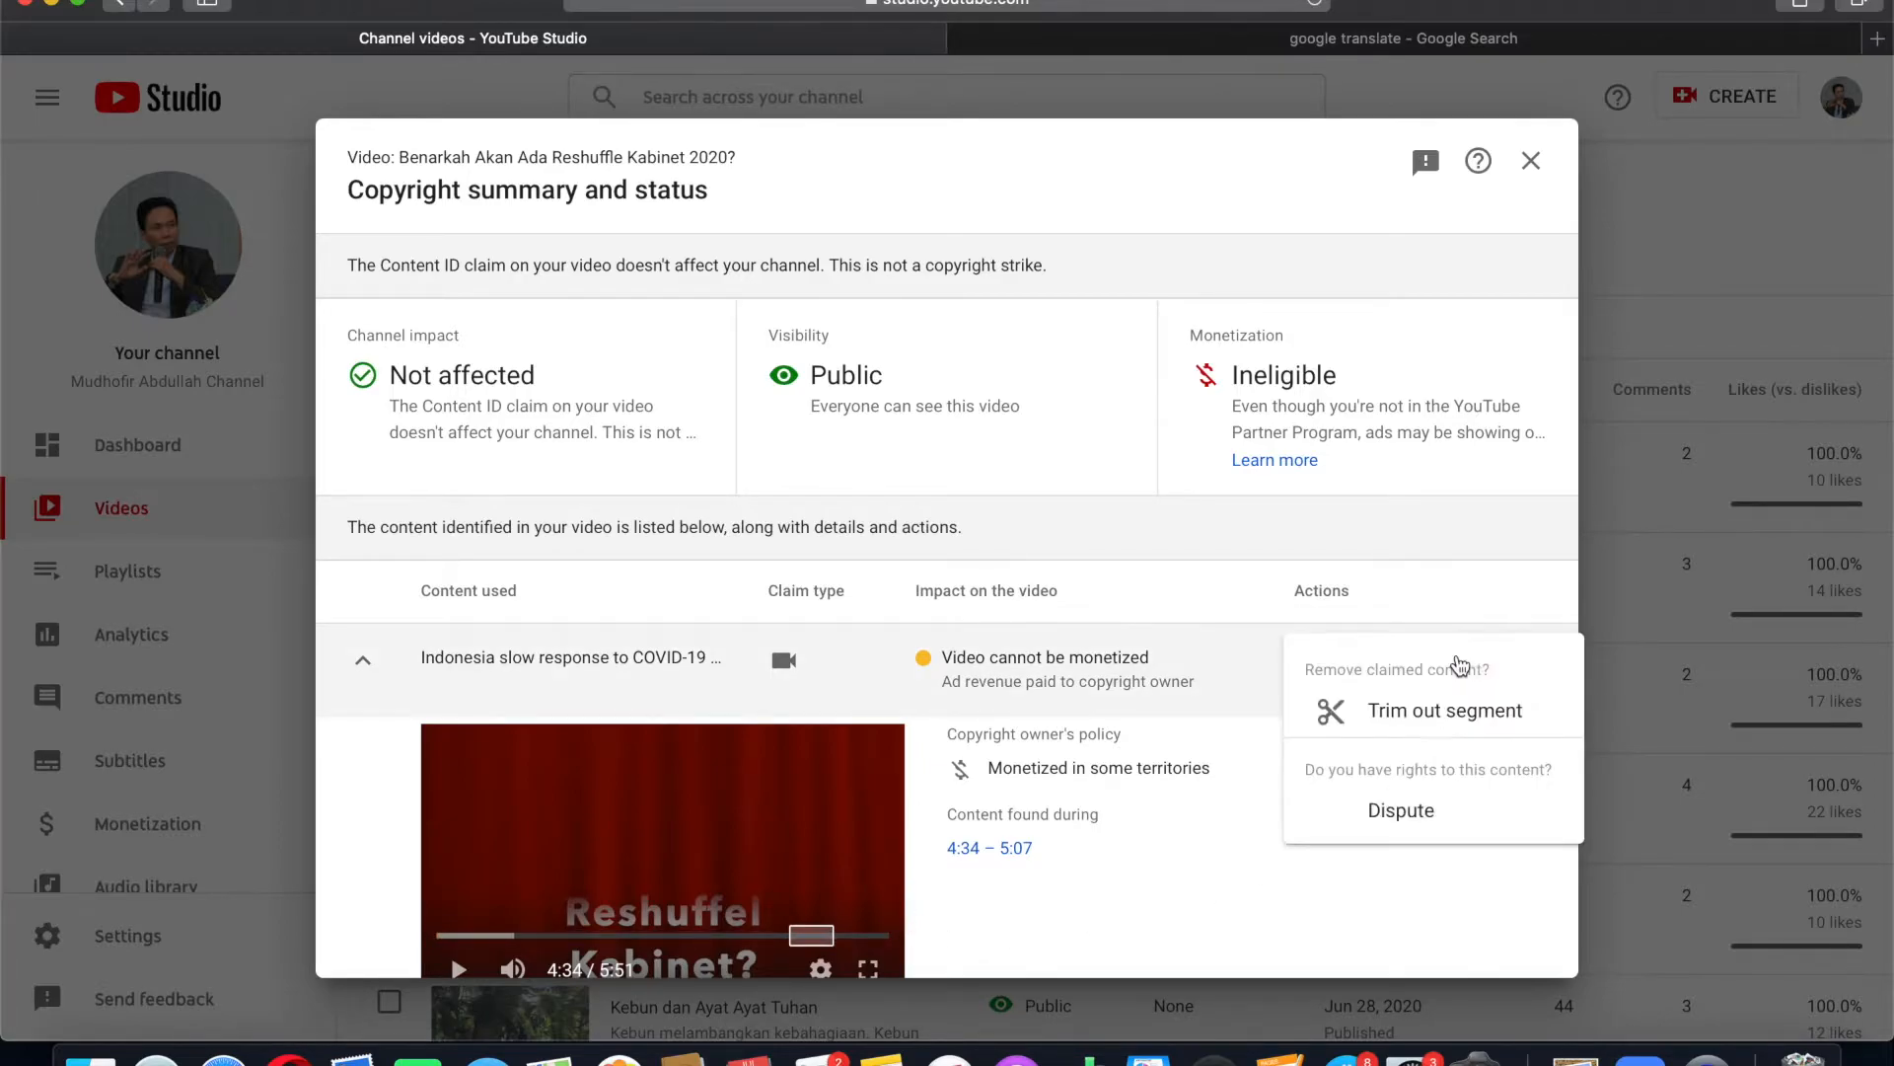
left_click(1419, 712)
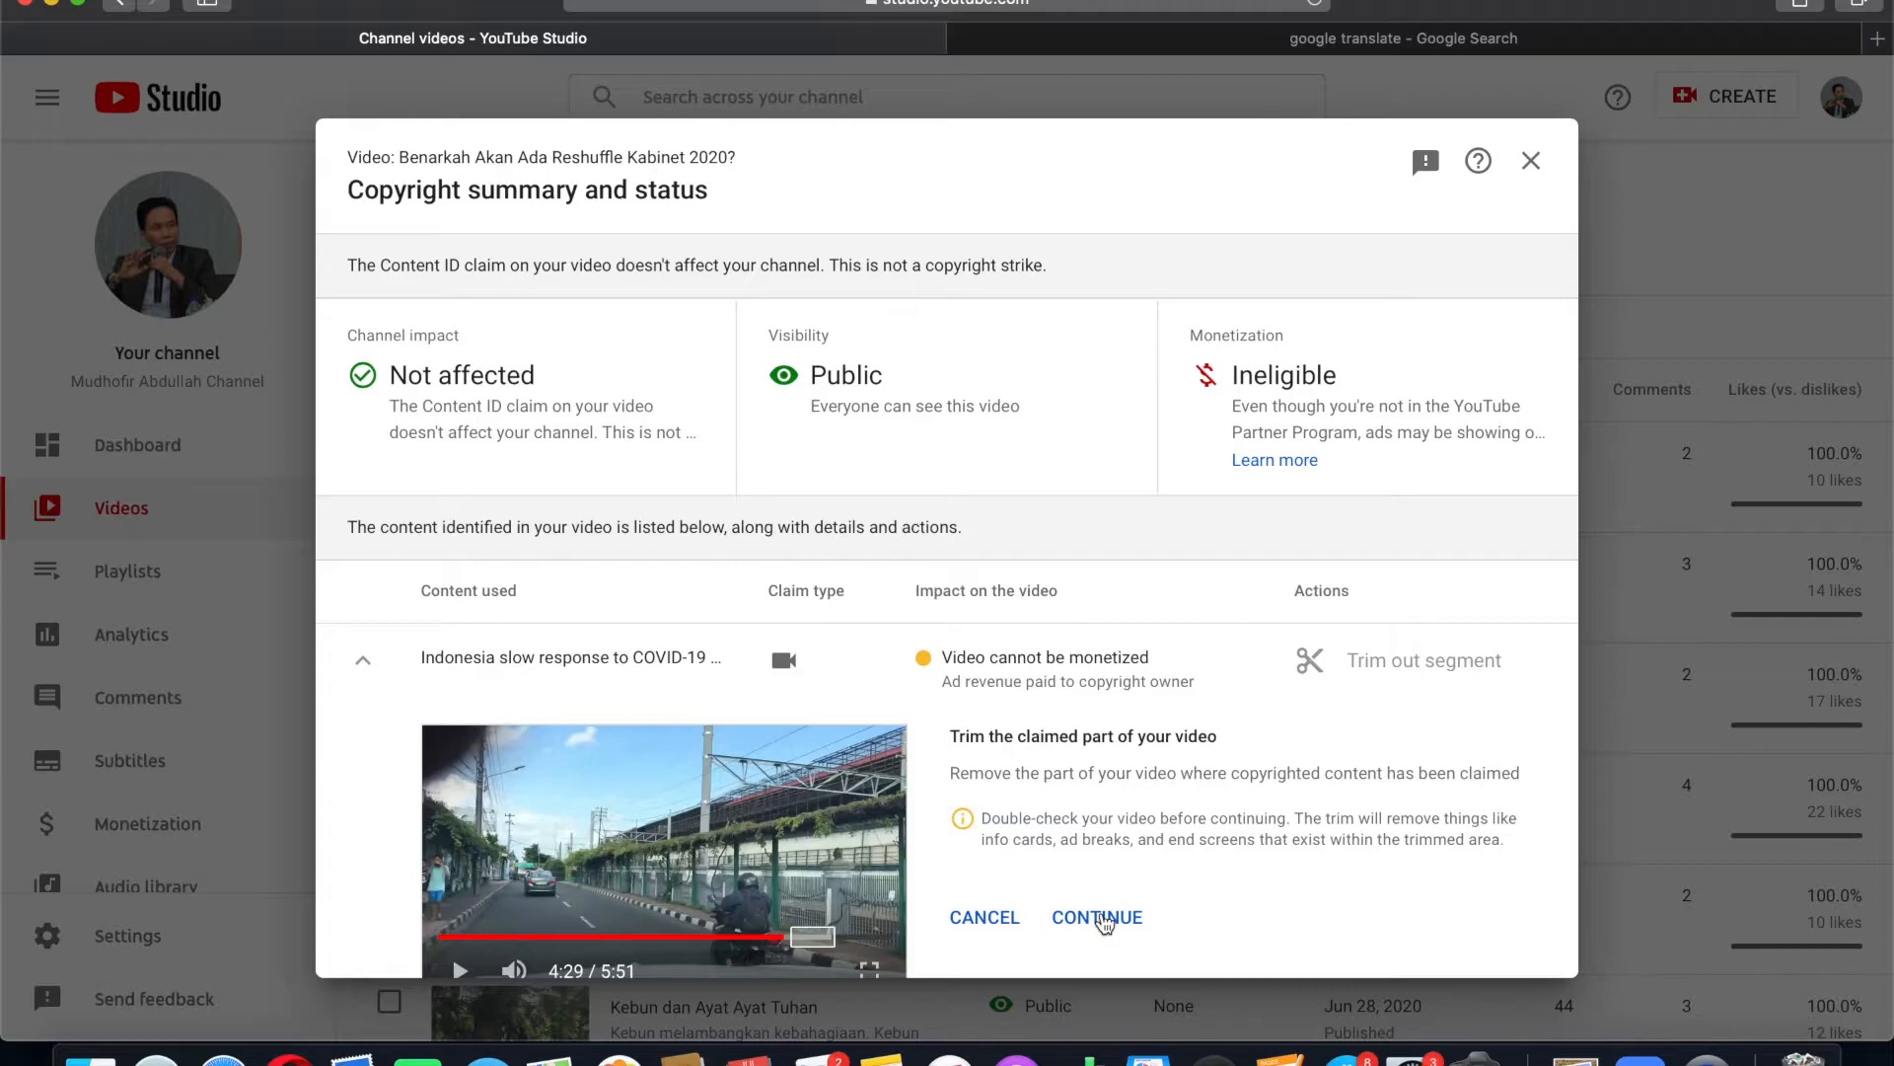
left_click(790, 938)
scroll(994, 930, "down", 1)
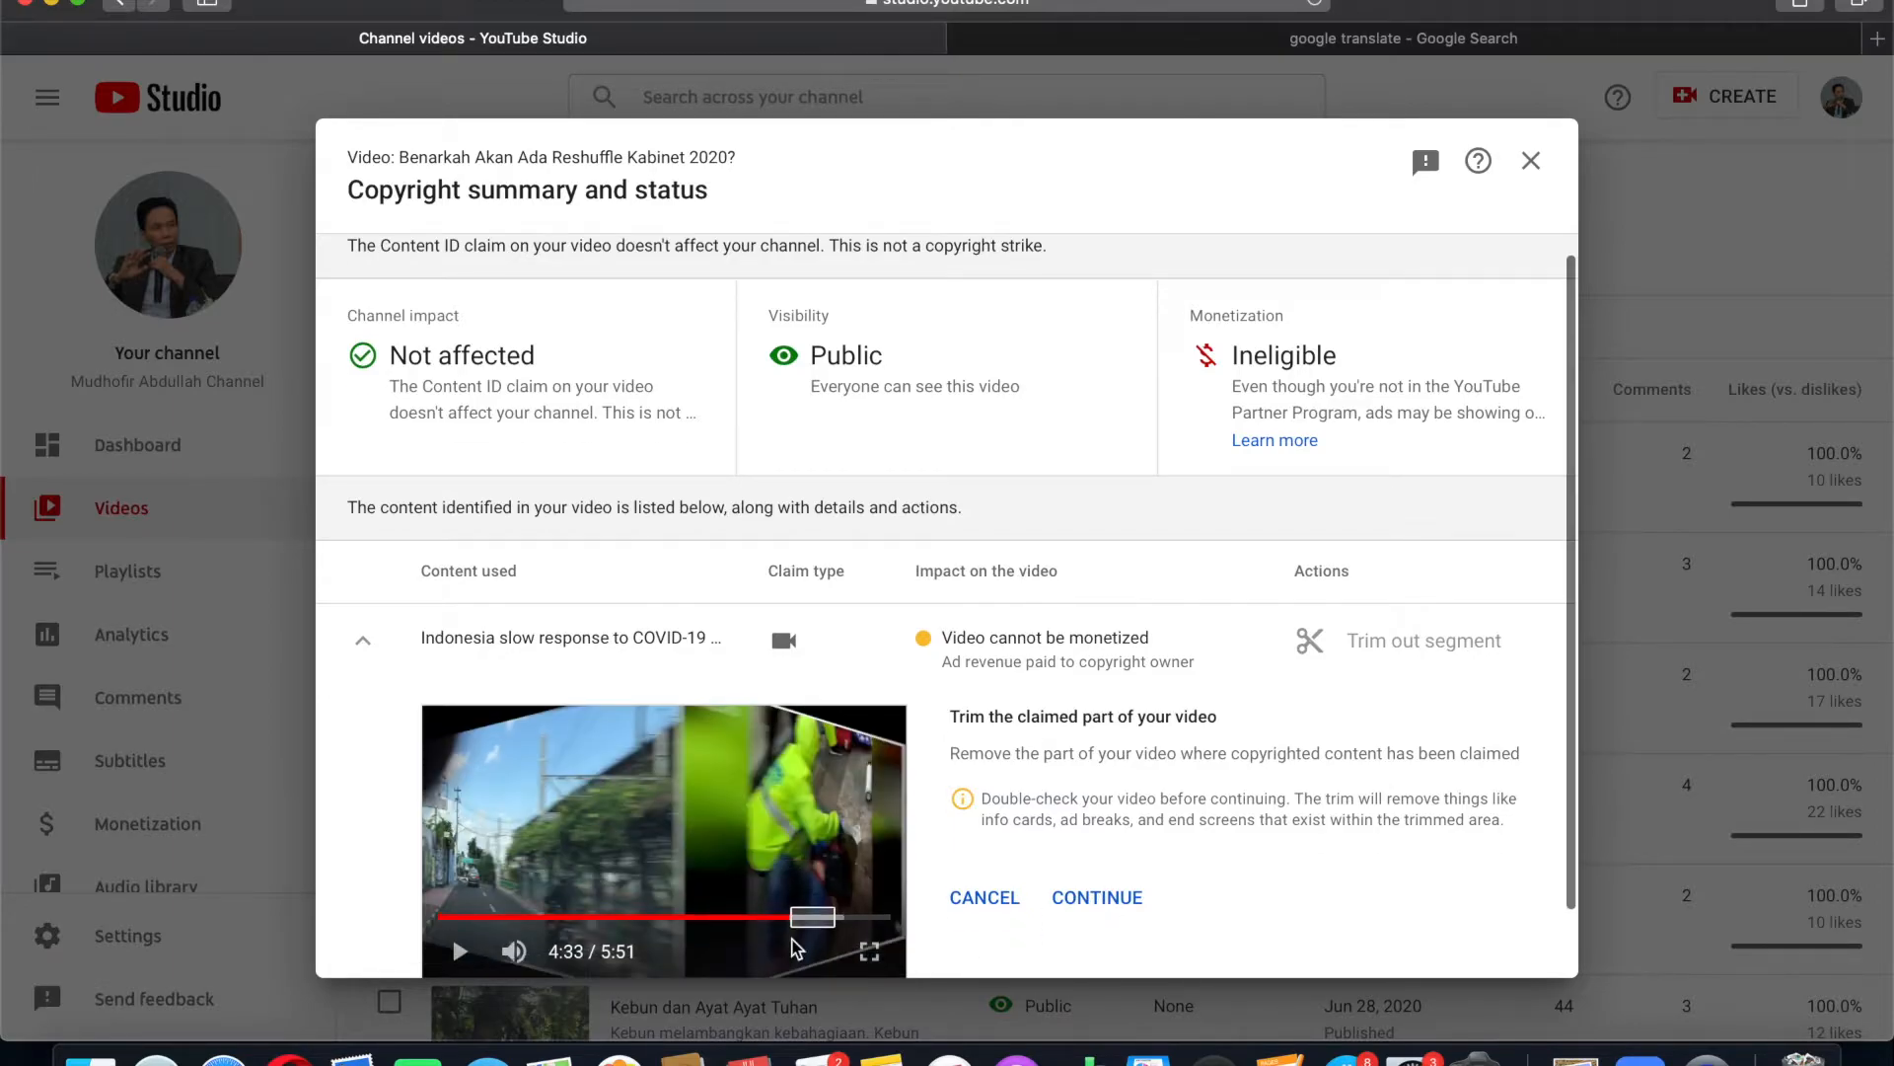
left_click(1079, 900)
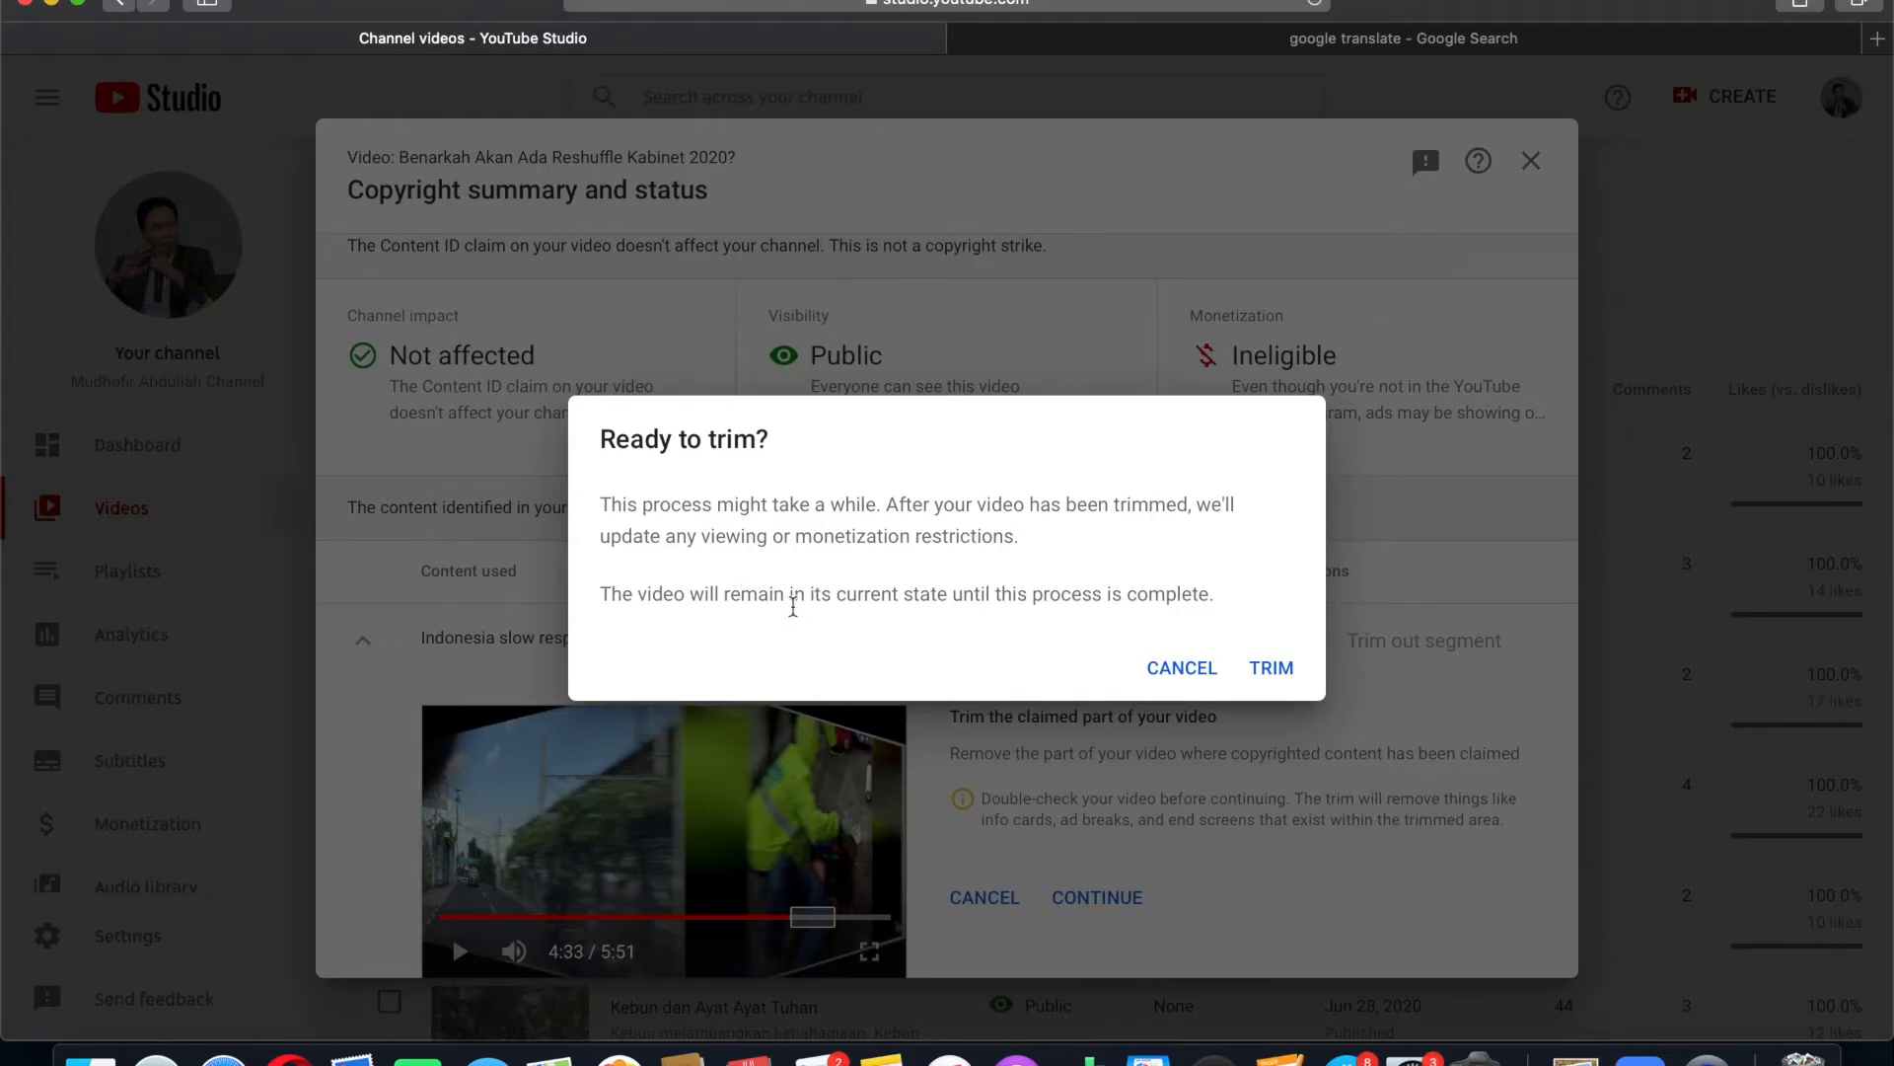
left_click(1270, 669)
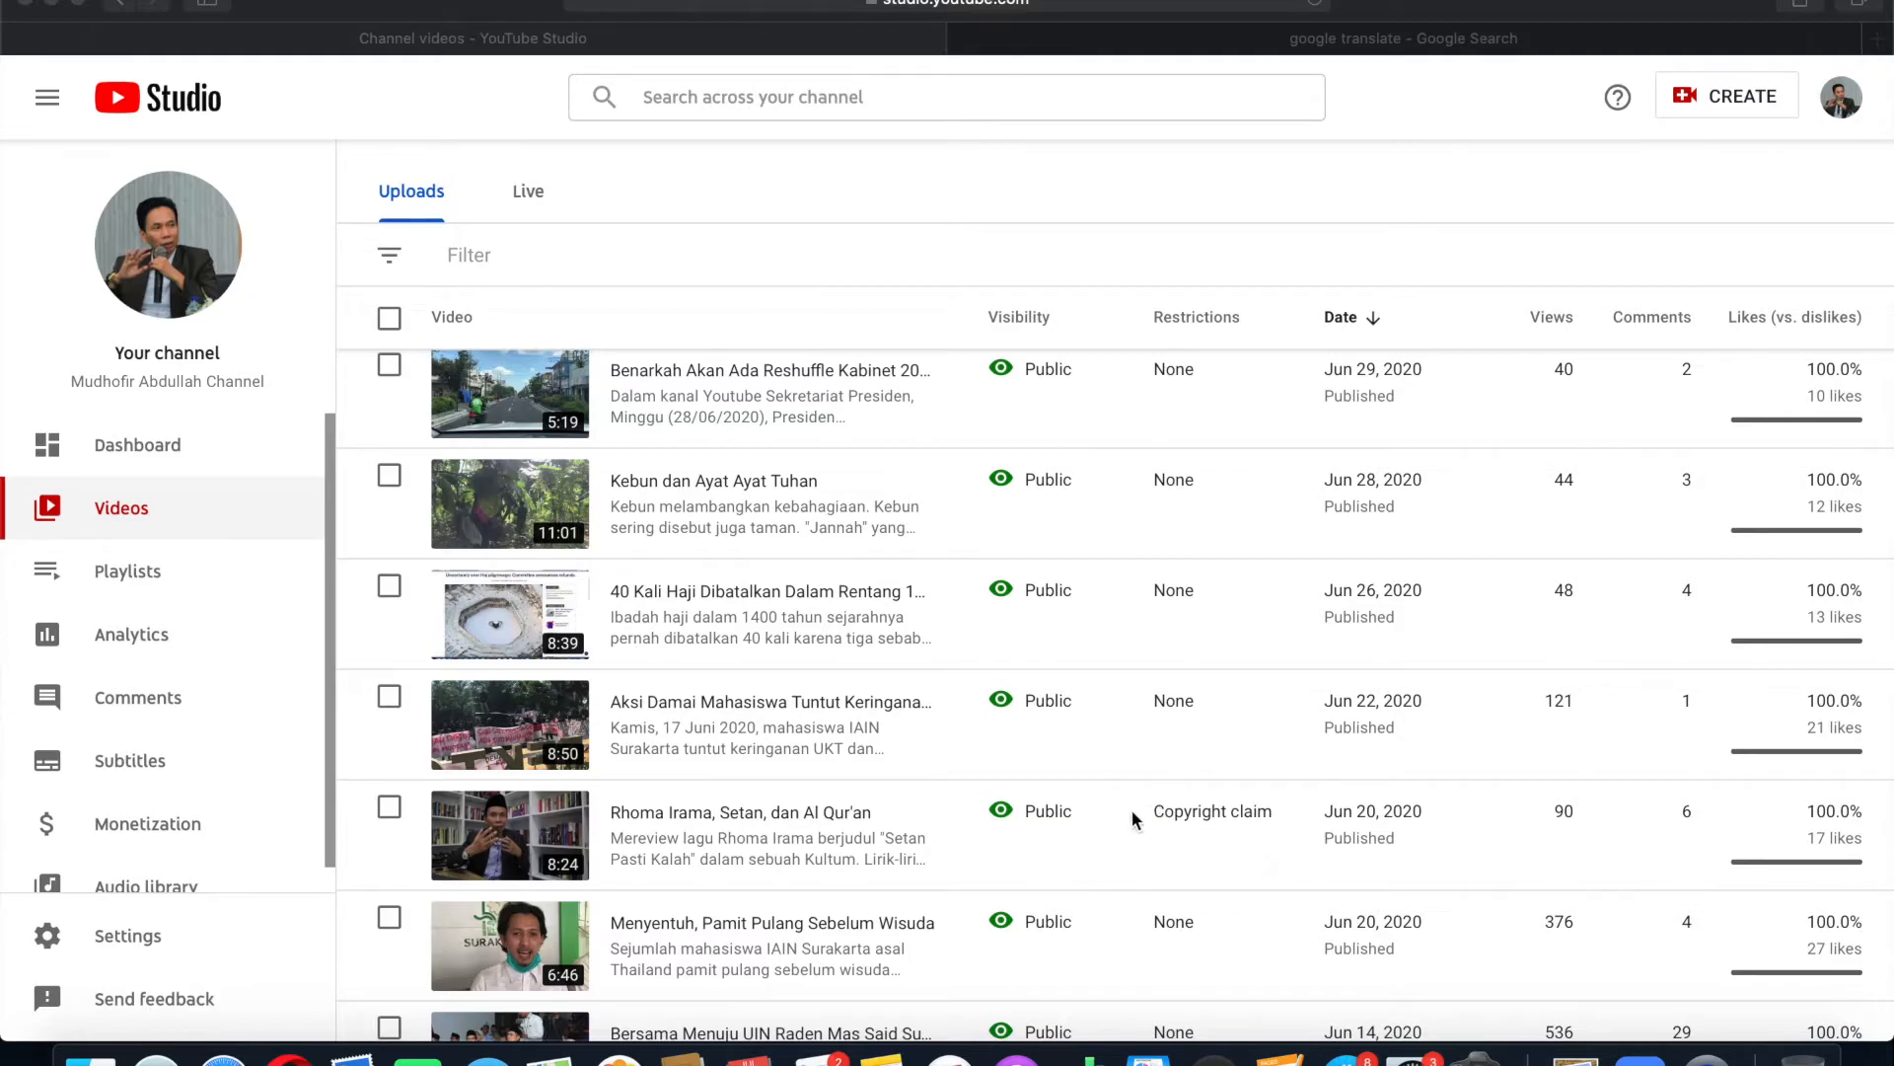
Trim the claimed SETAN PASTI KALAH segments out of the video "Rhoma Irama, Setan, dan Al Qur'an" after checking both marked sections
left_click(1210, 811)
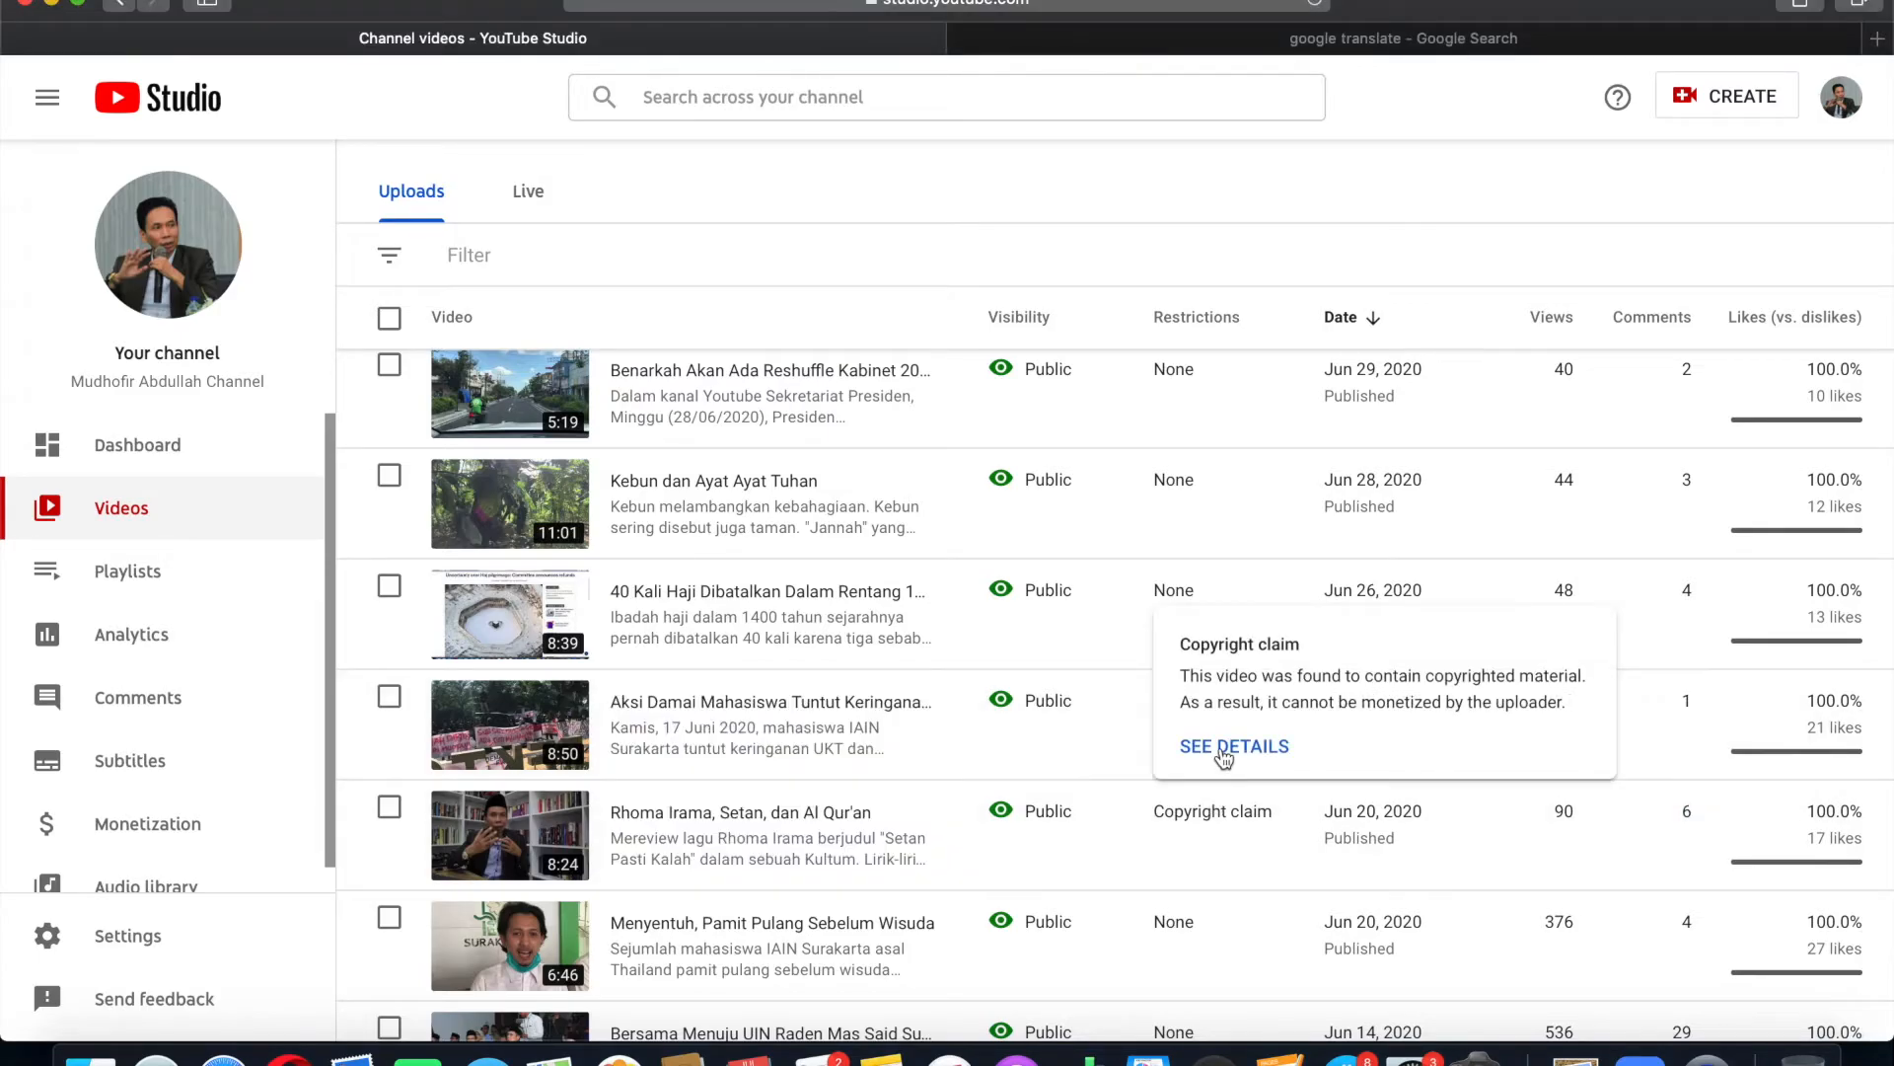
left_click(1223, 747)
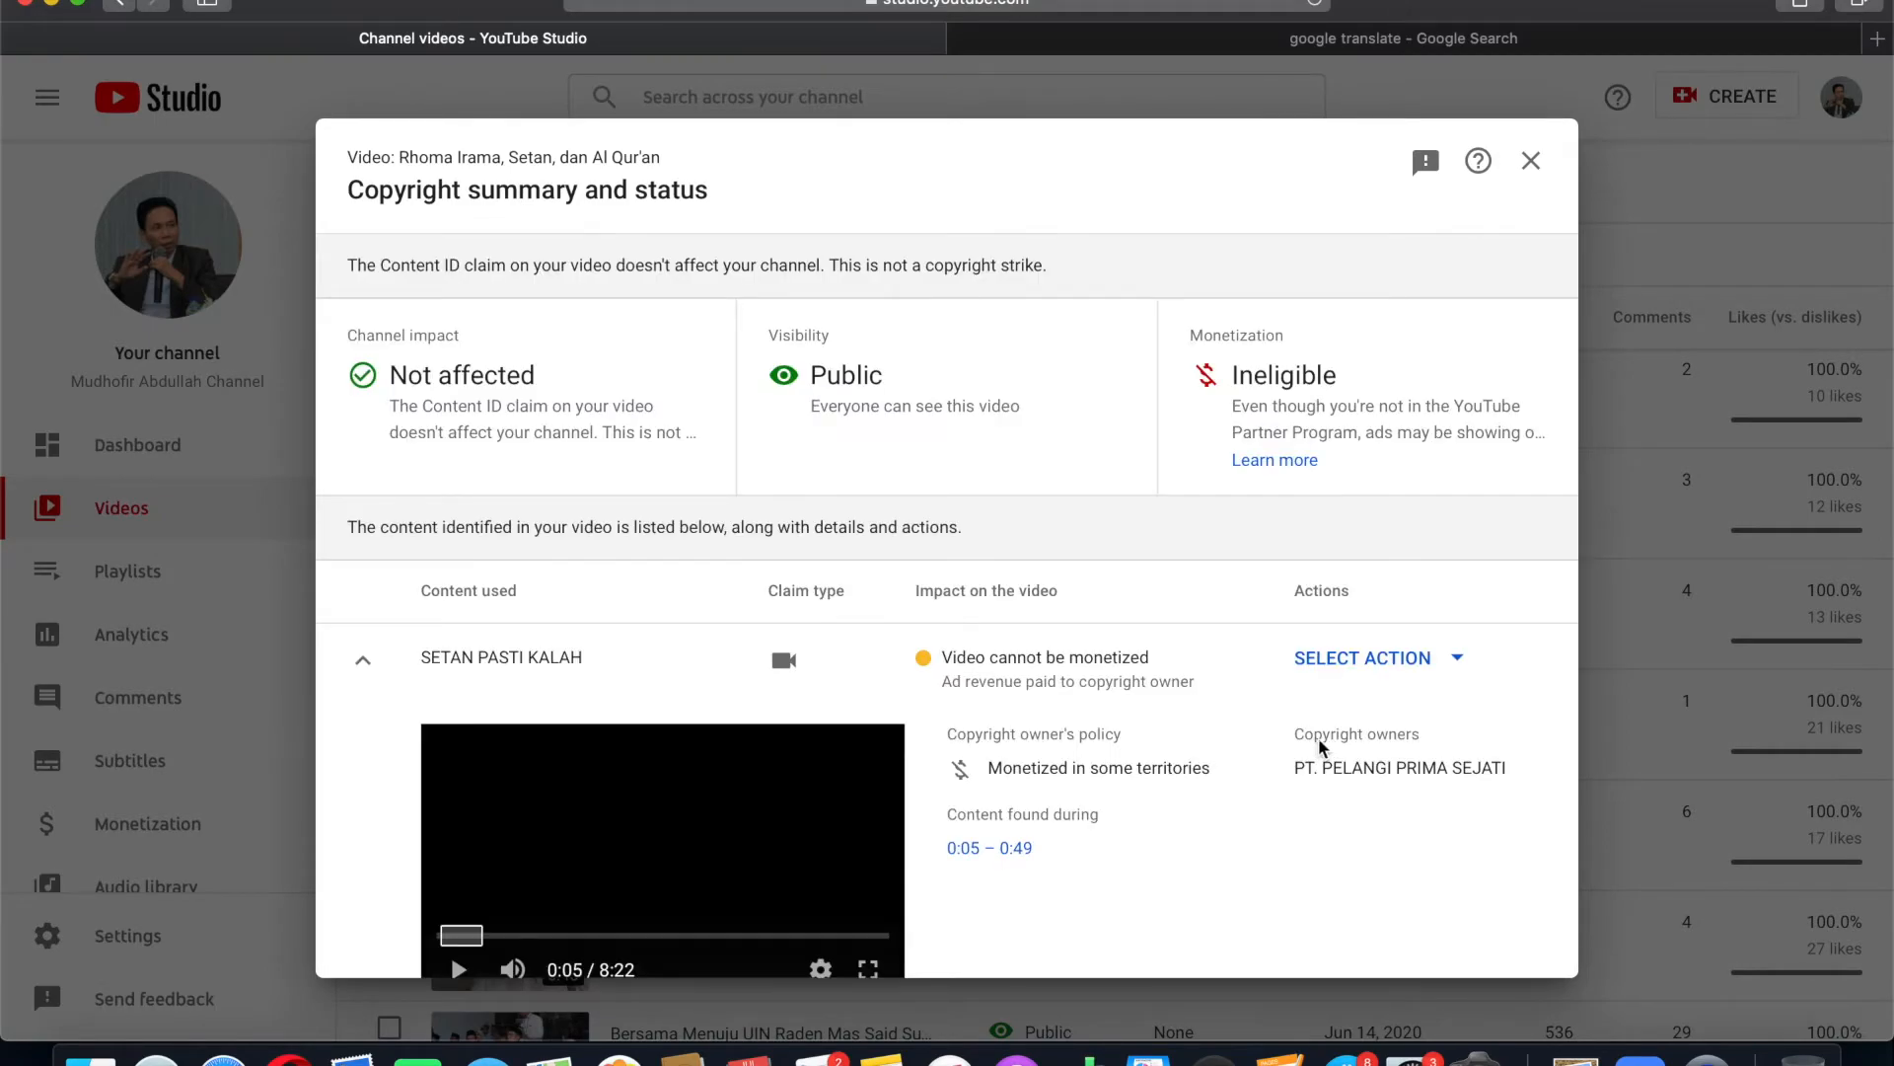
left_click(1458, 663)
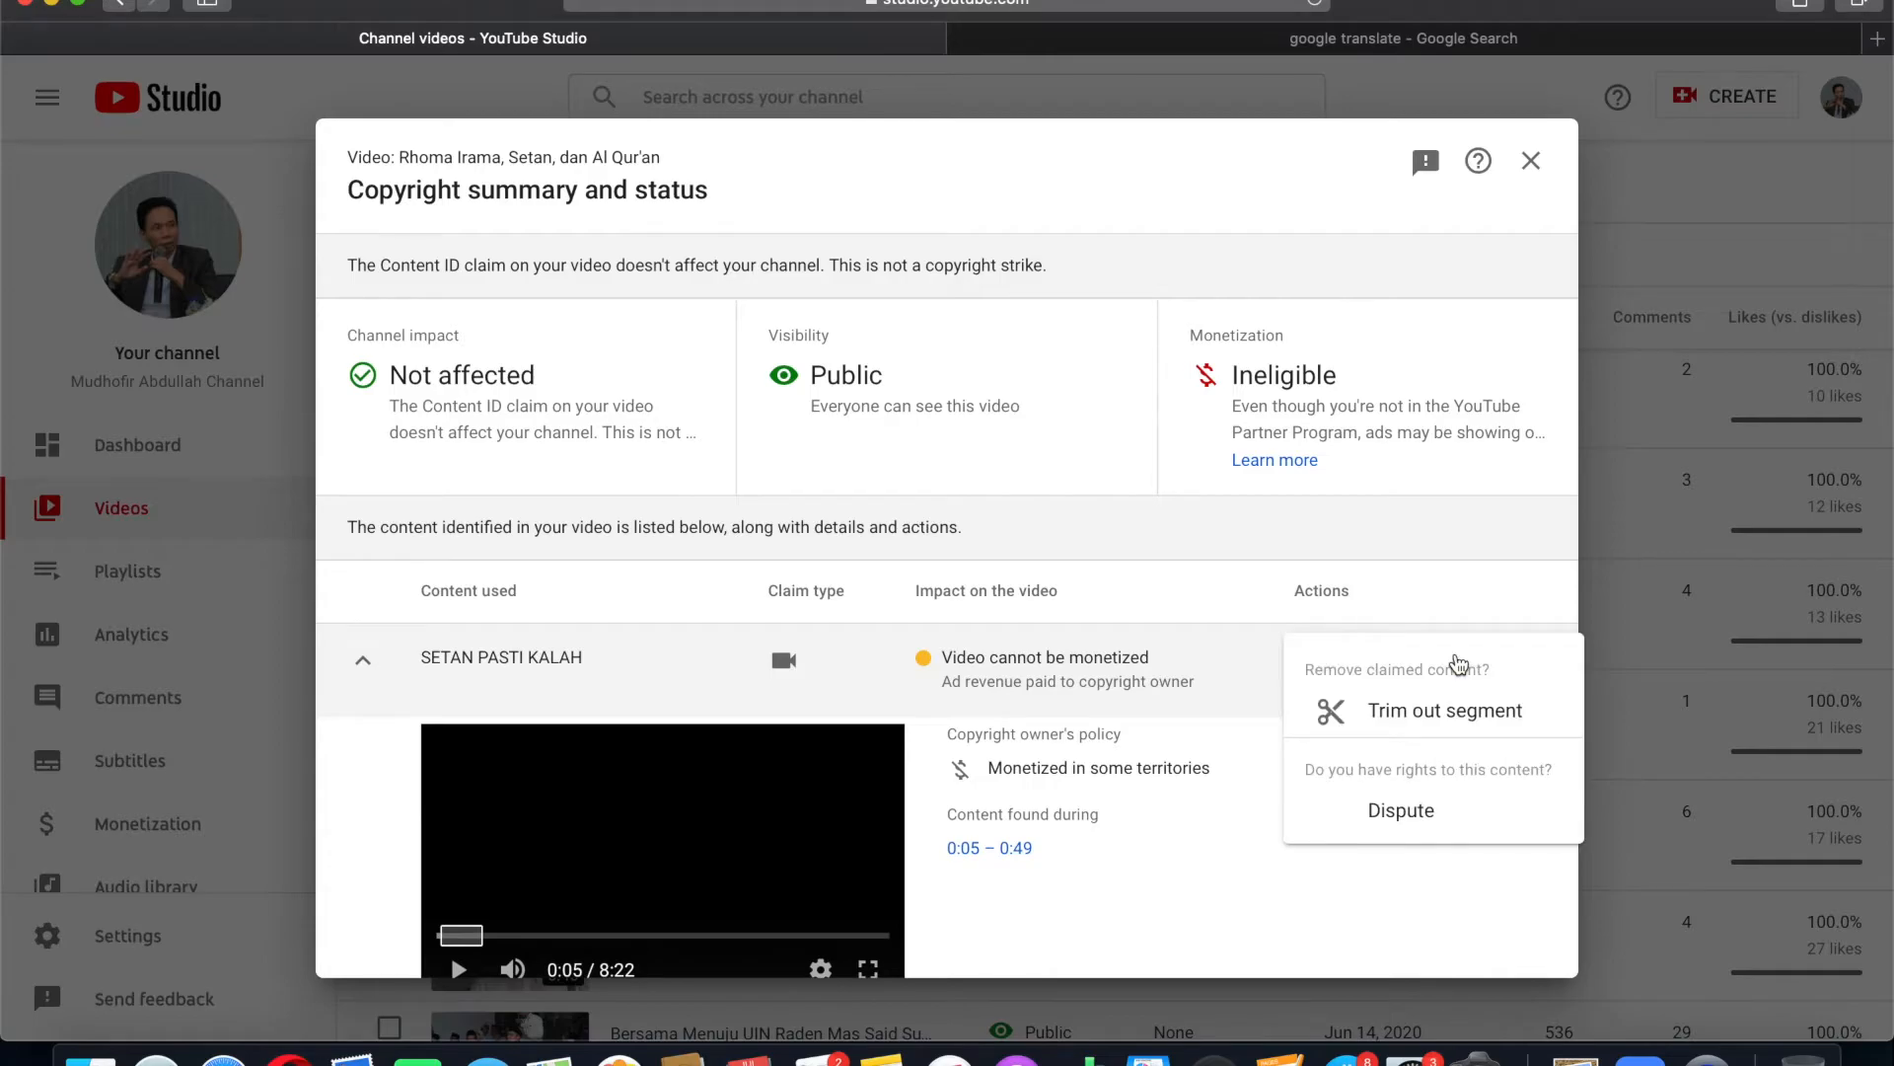
left_click(1410, 712)
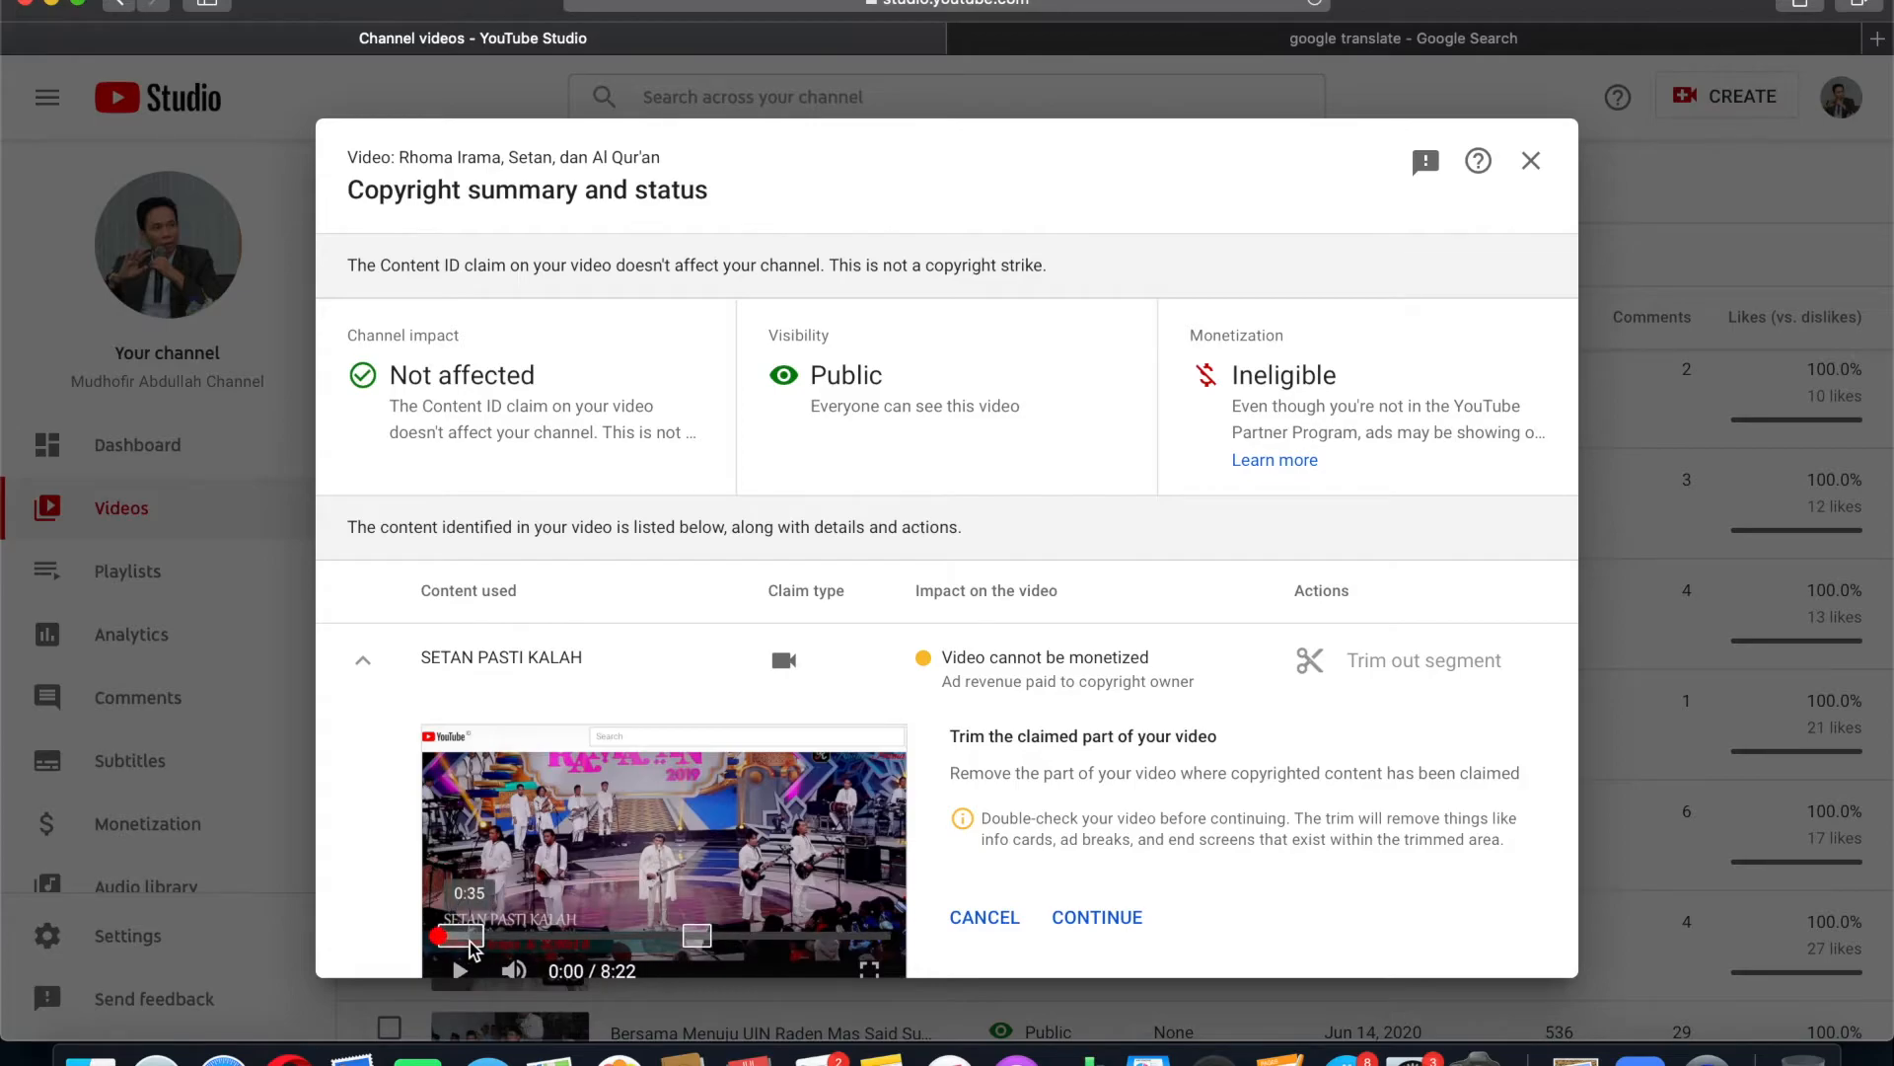
scroll(474, 947, "down", 1)
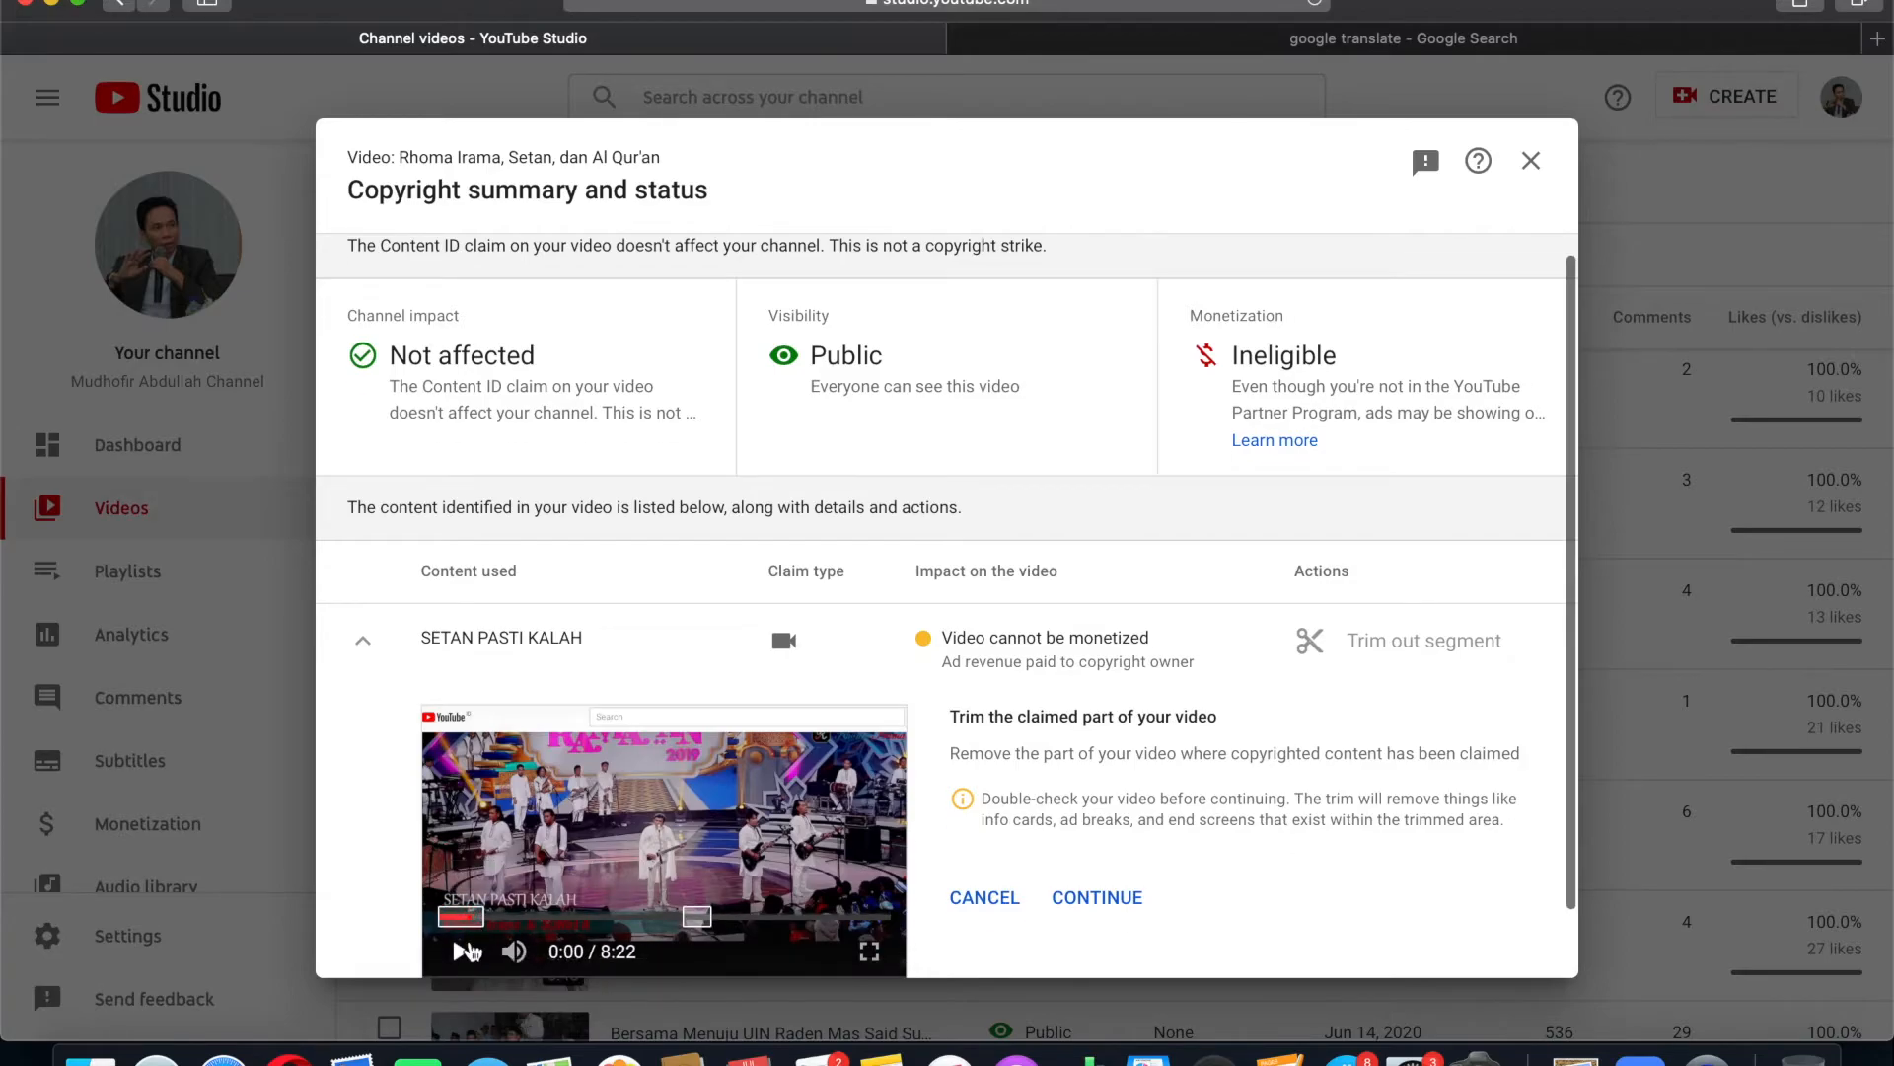
left_click(697, 917)
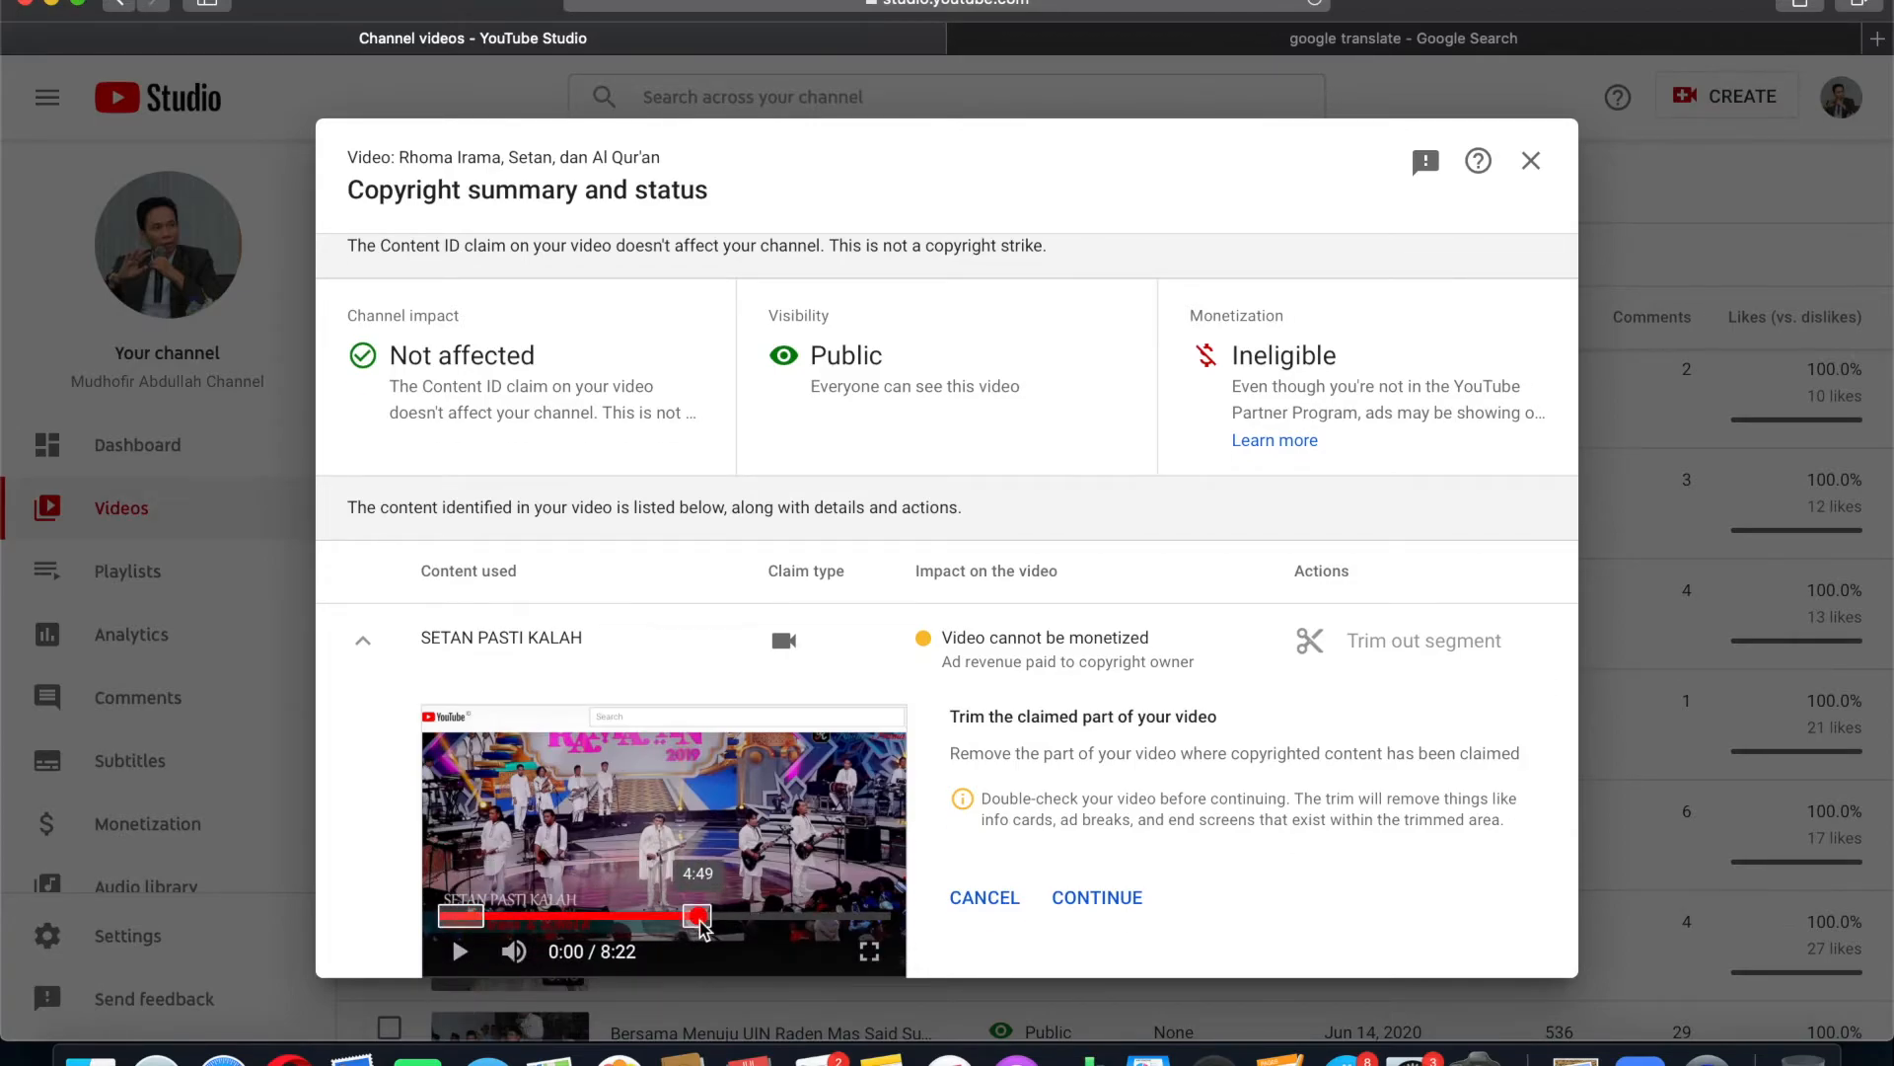
left_click(459, 918)
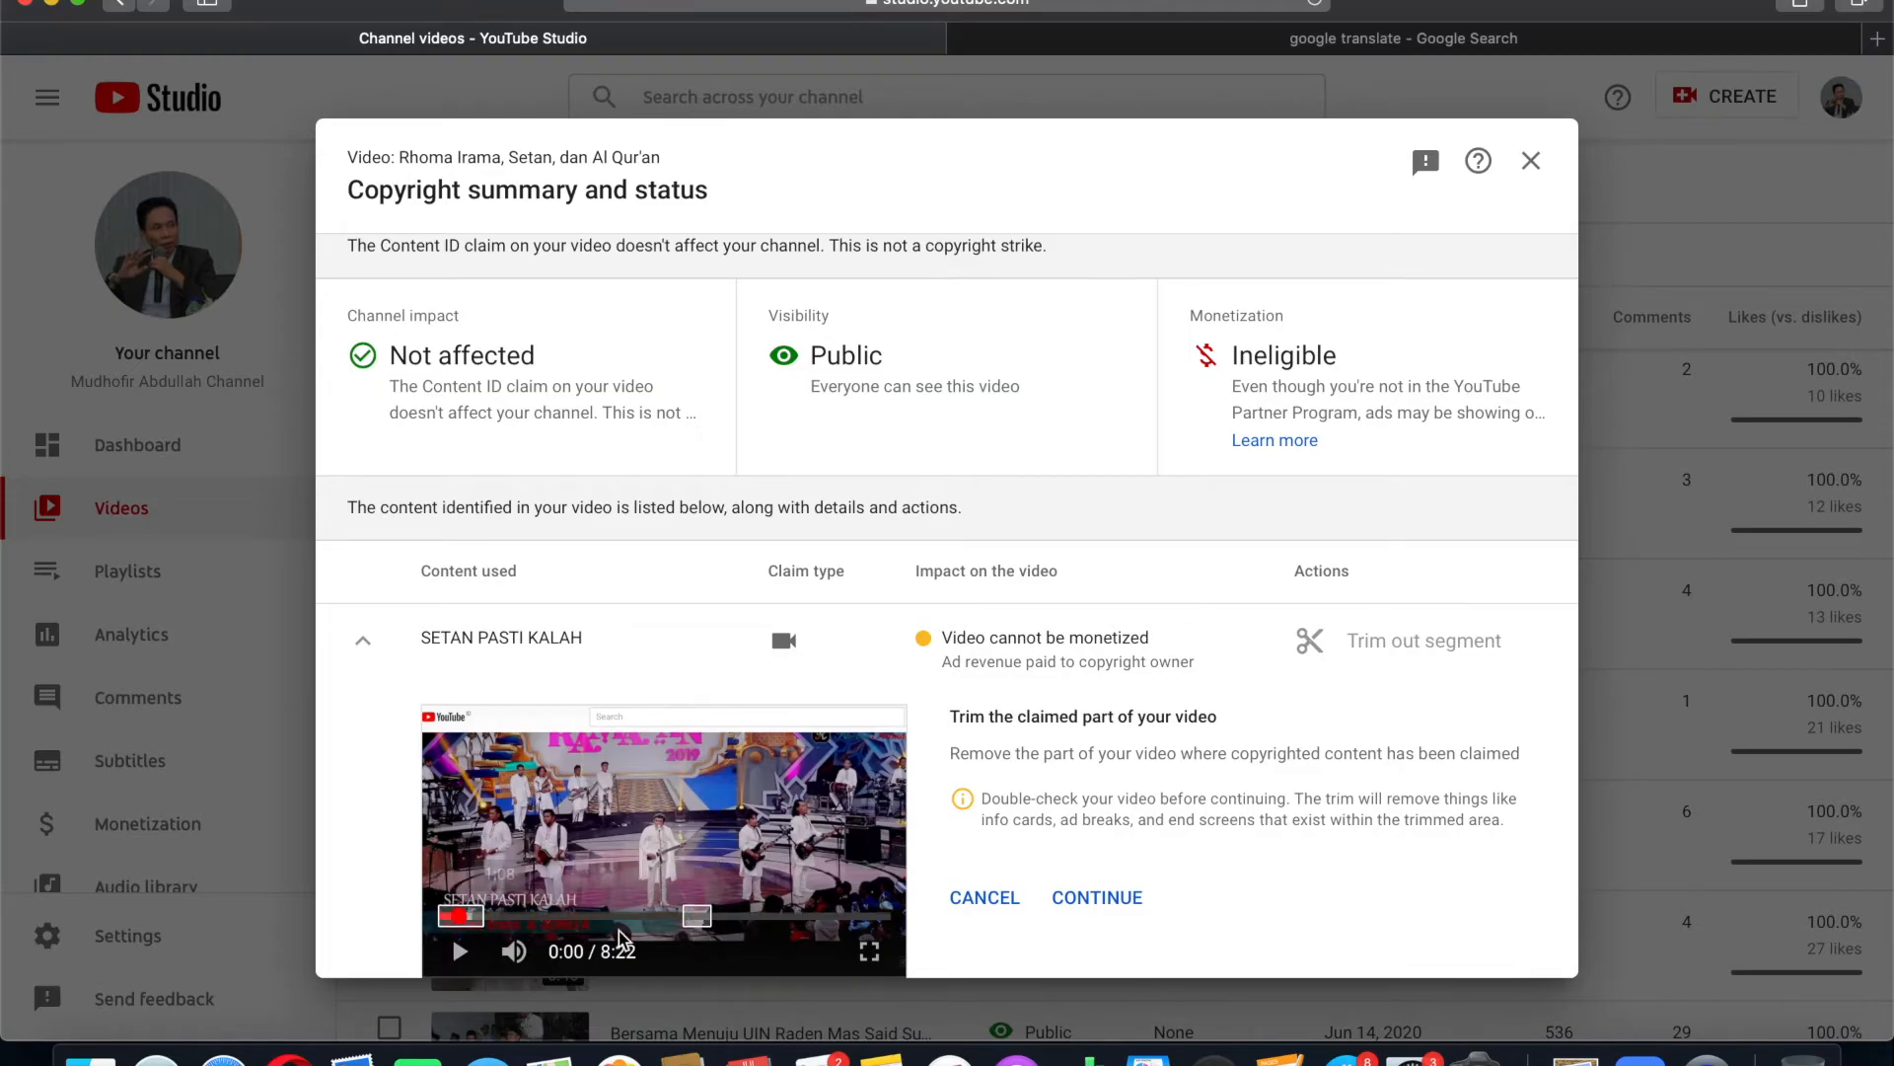
left_click(1095, 898)
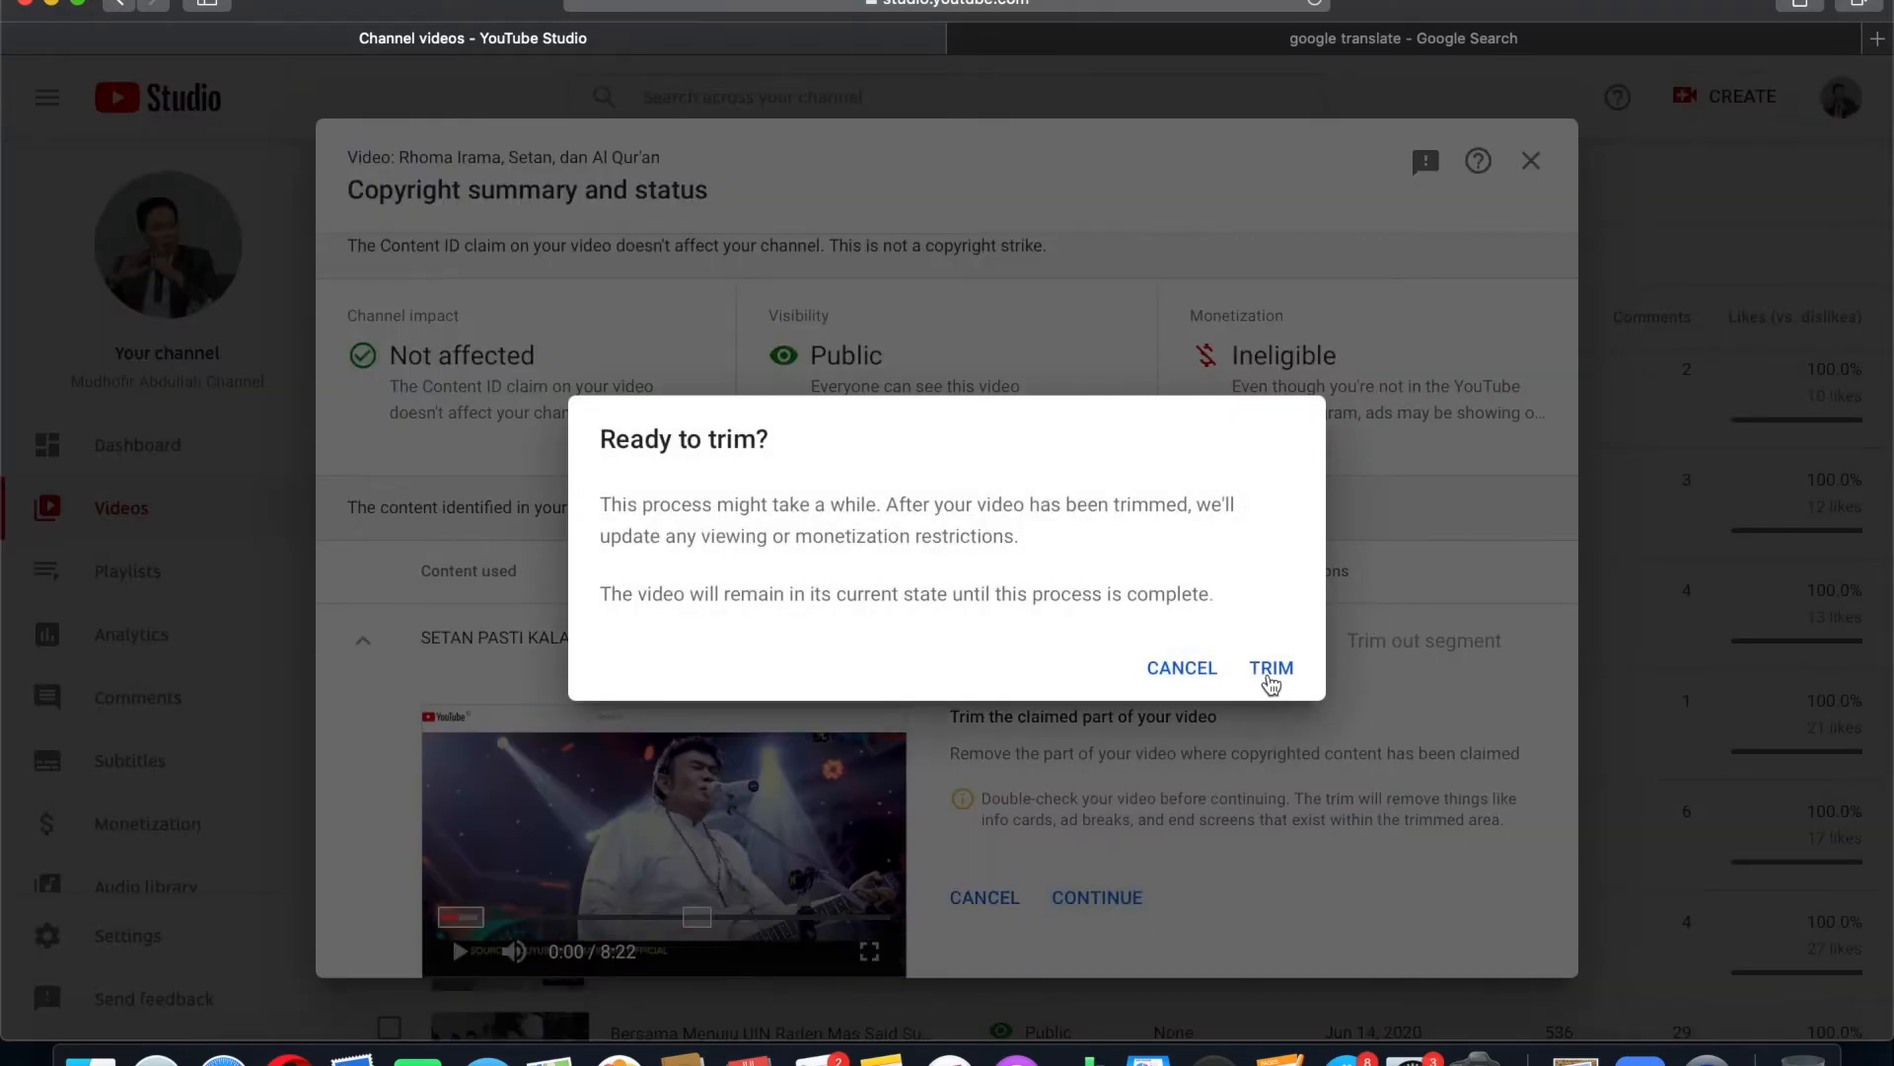
left_click(1270, 670)
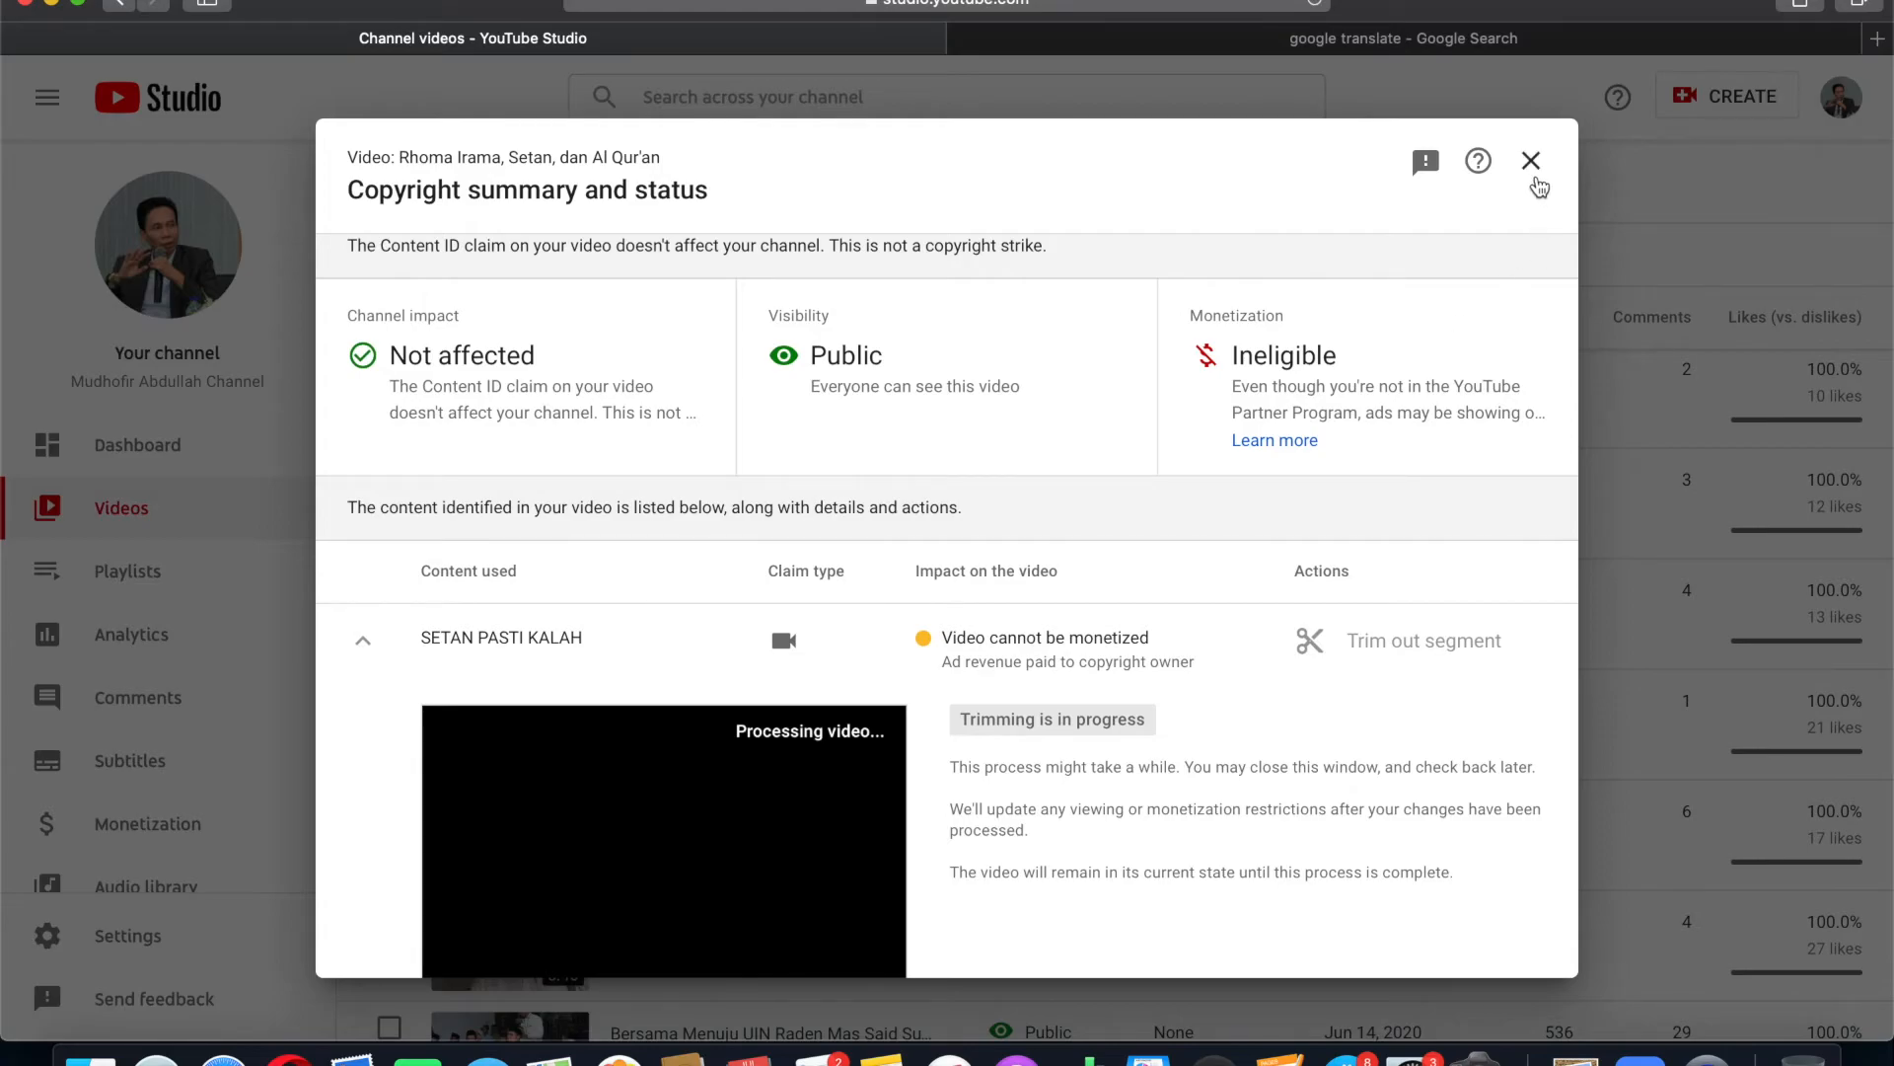
Close the copyright summary and check the restriction status of "Rhoma Irama, Setan, dan Al Qur'an" in the video list
left_click(1531, 161)
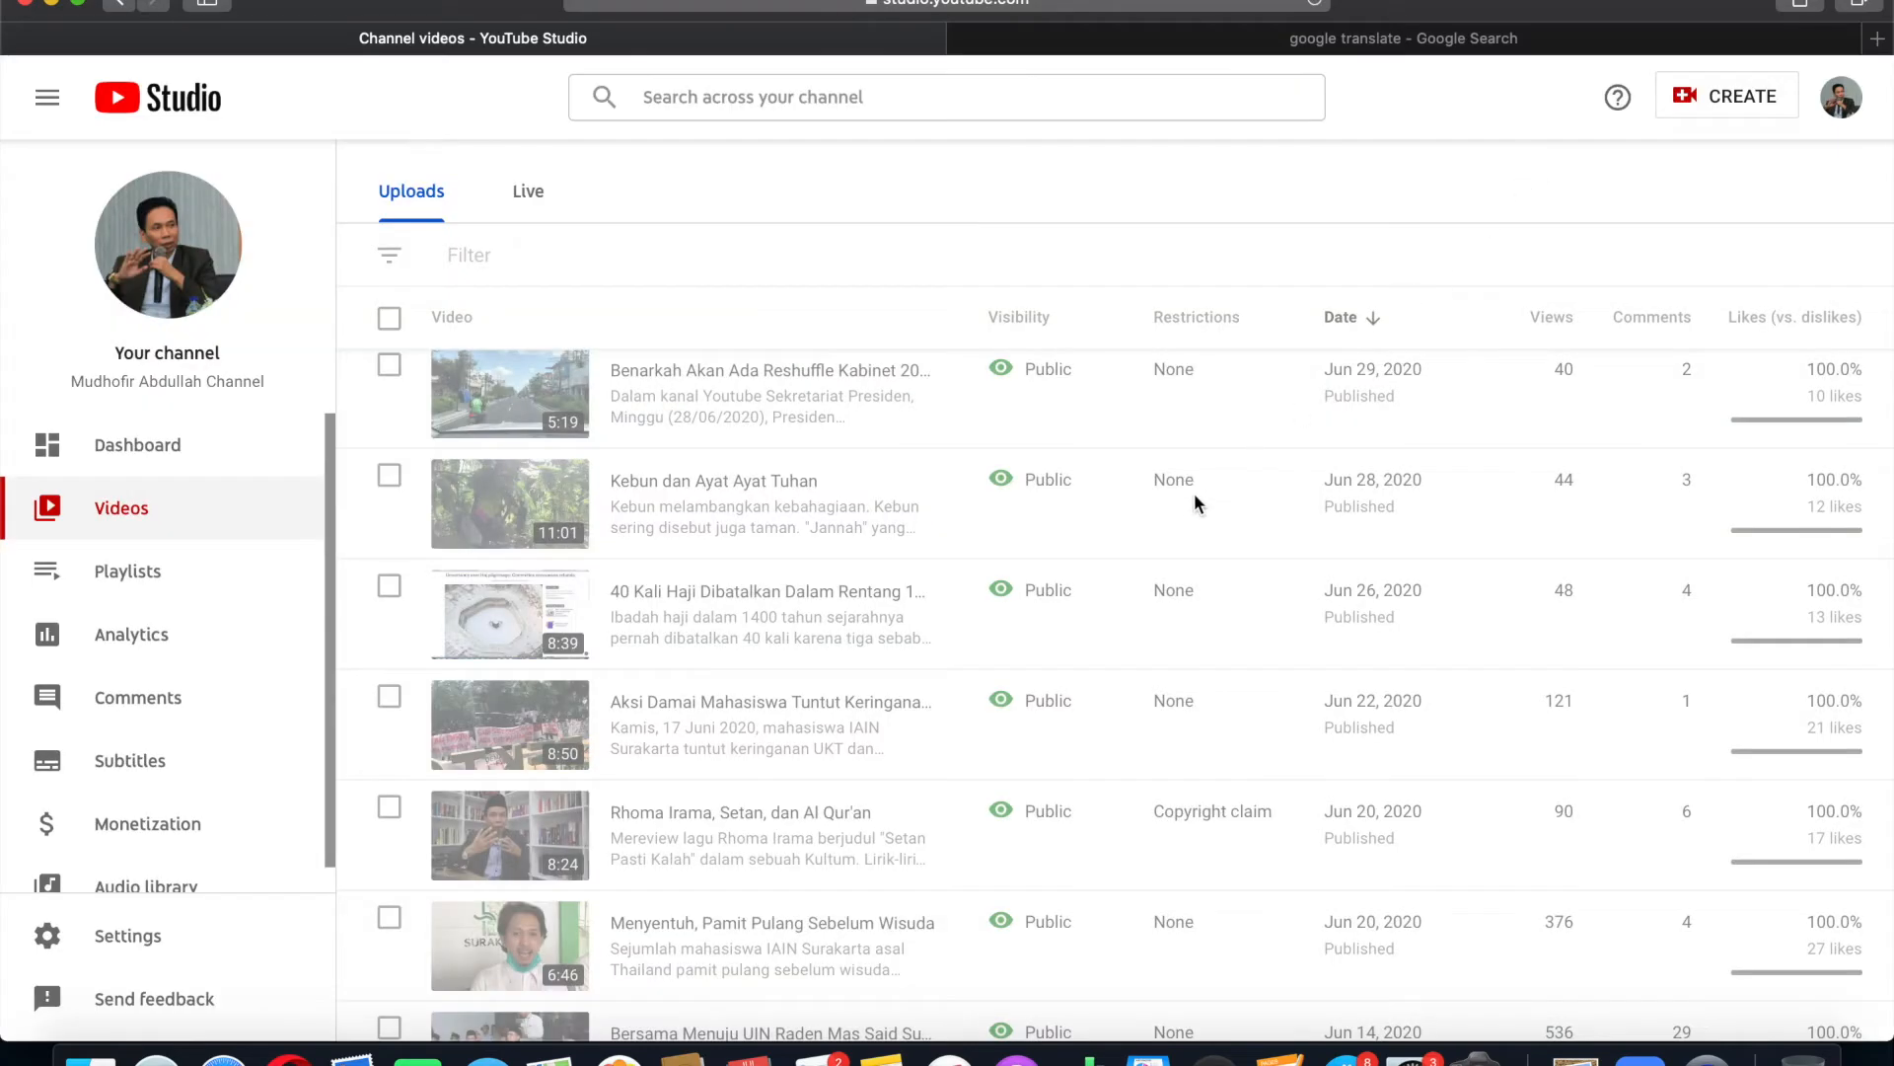
mouse_move(895, 827)
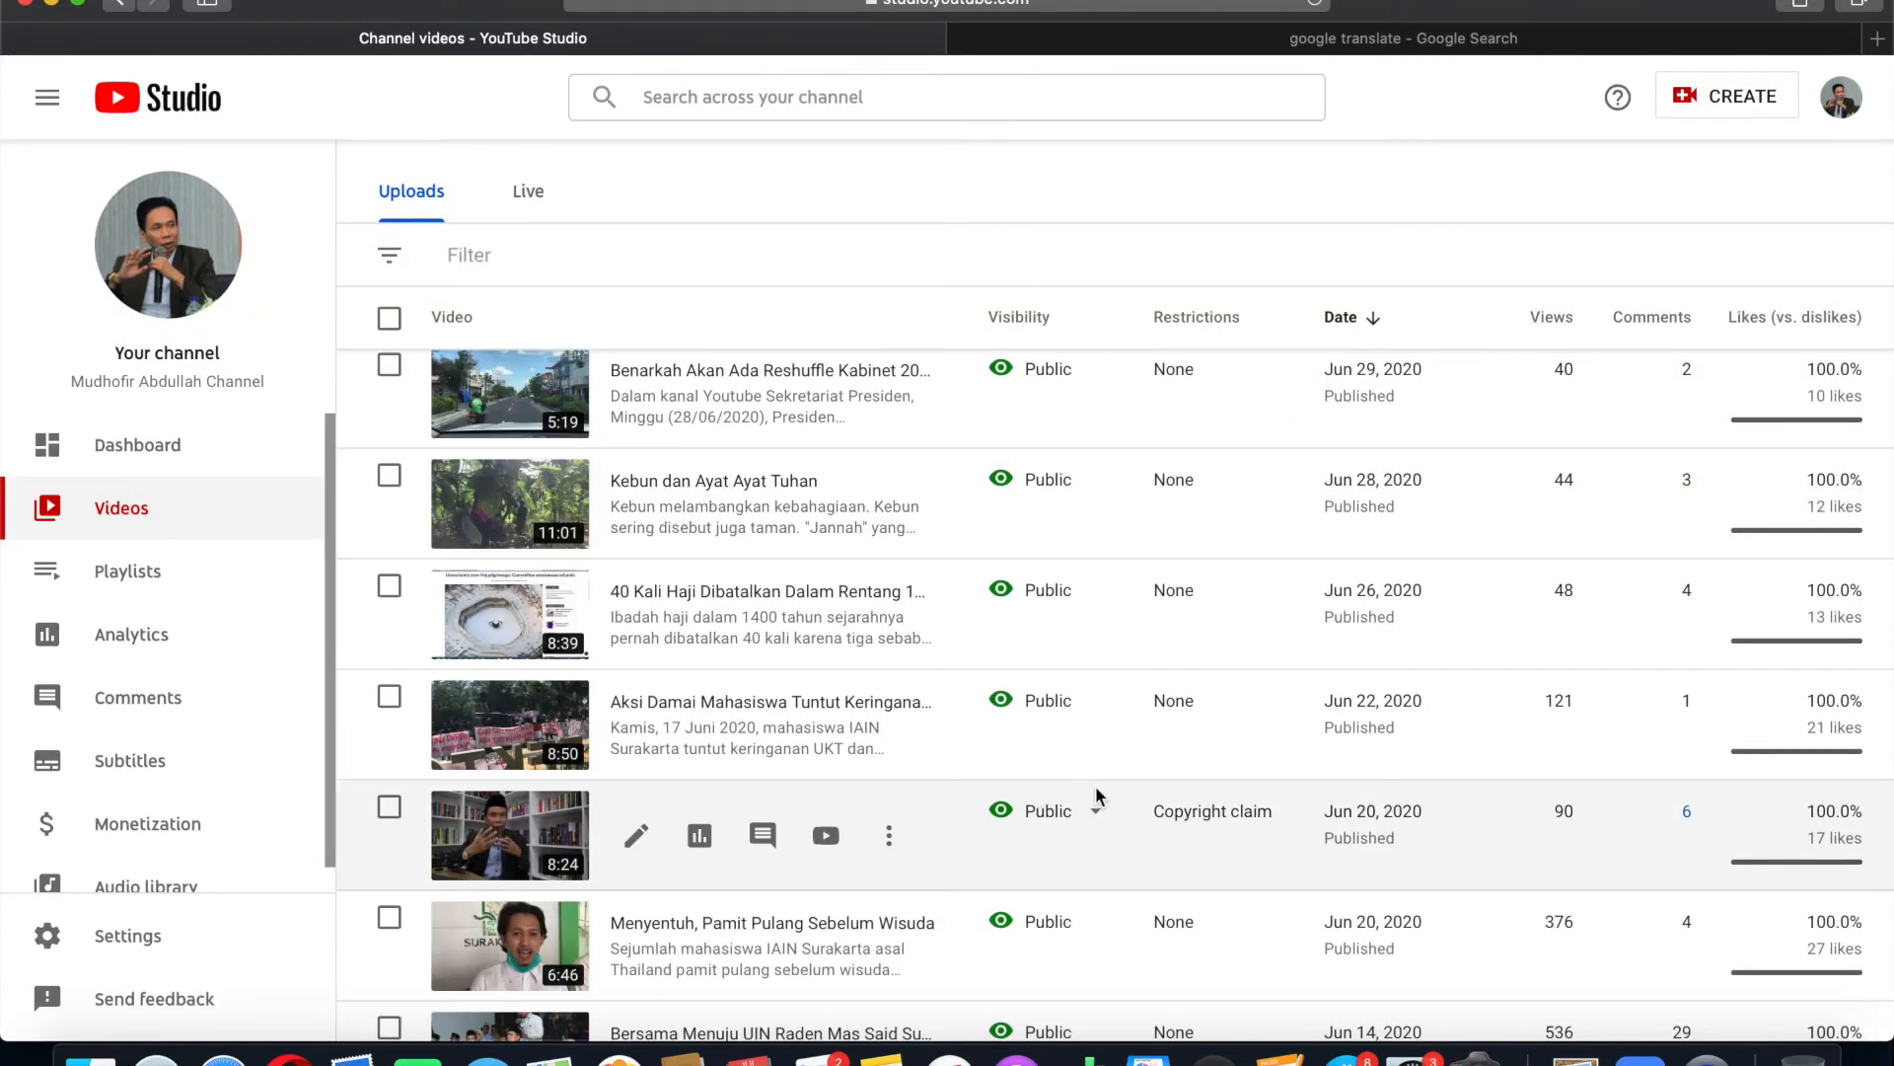
mouse_move(1213, 811)
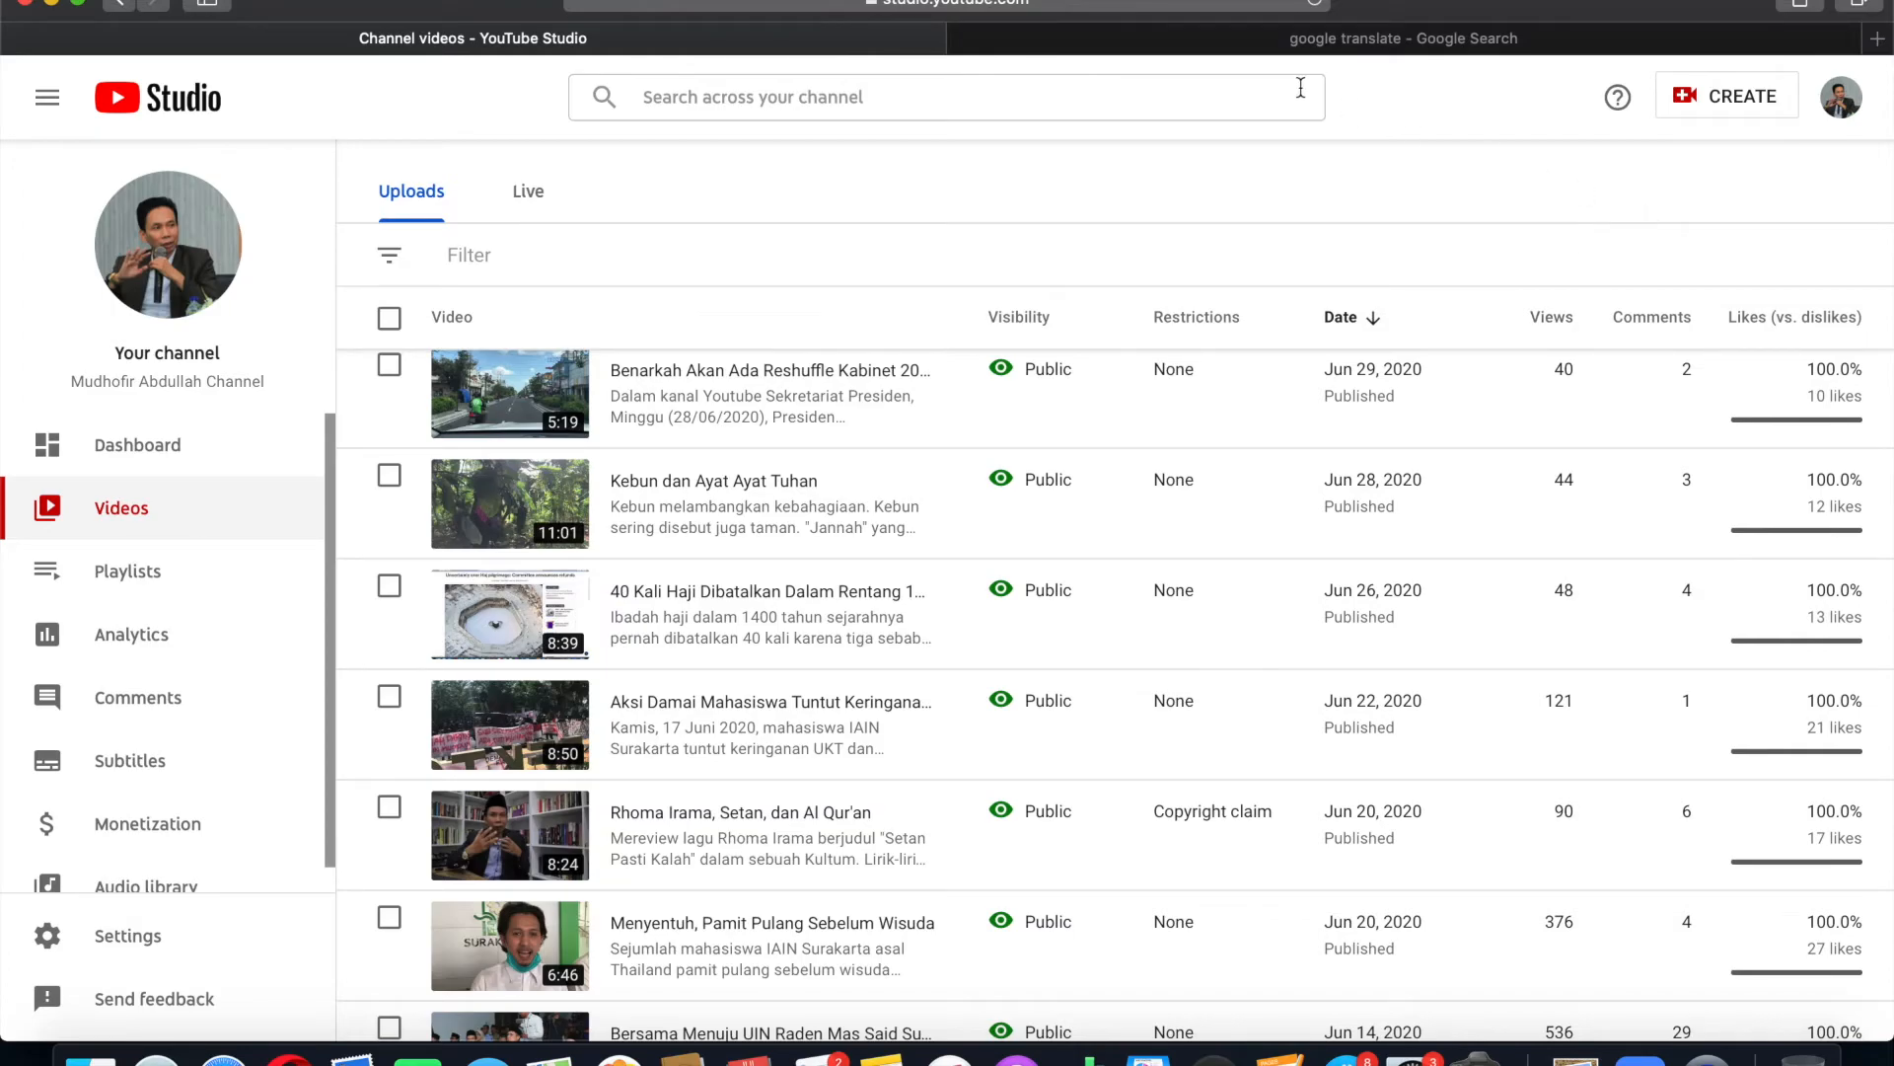
Go back to the channel dashboard and open the public channel page from there
left_click(128, 6)
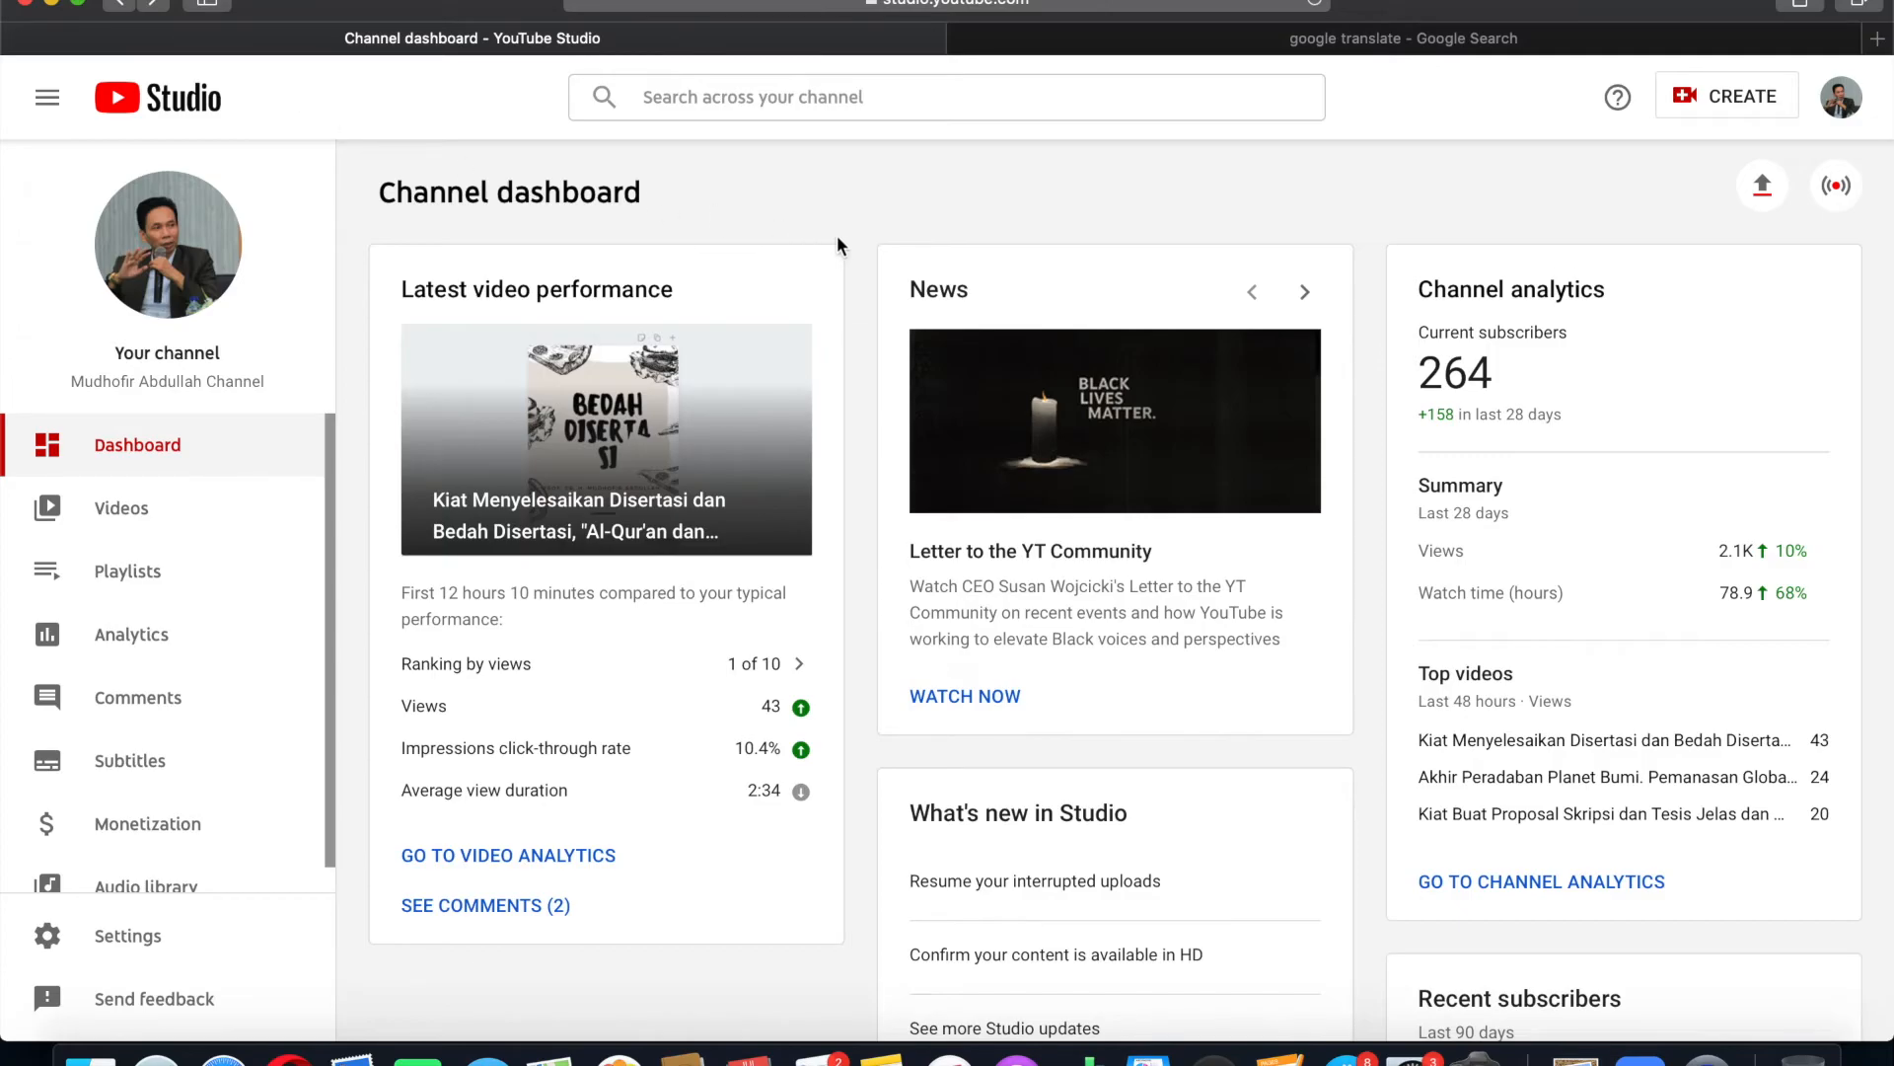
left_click(1841, 99)
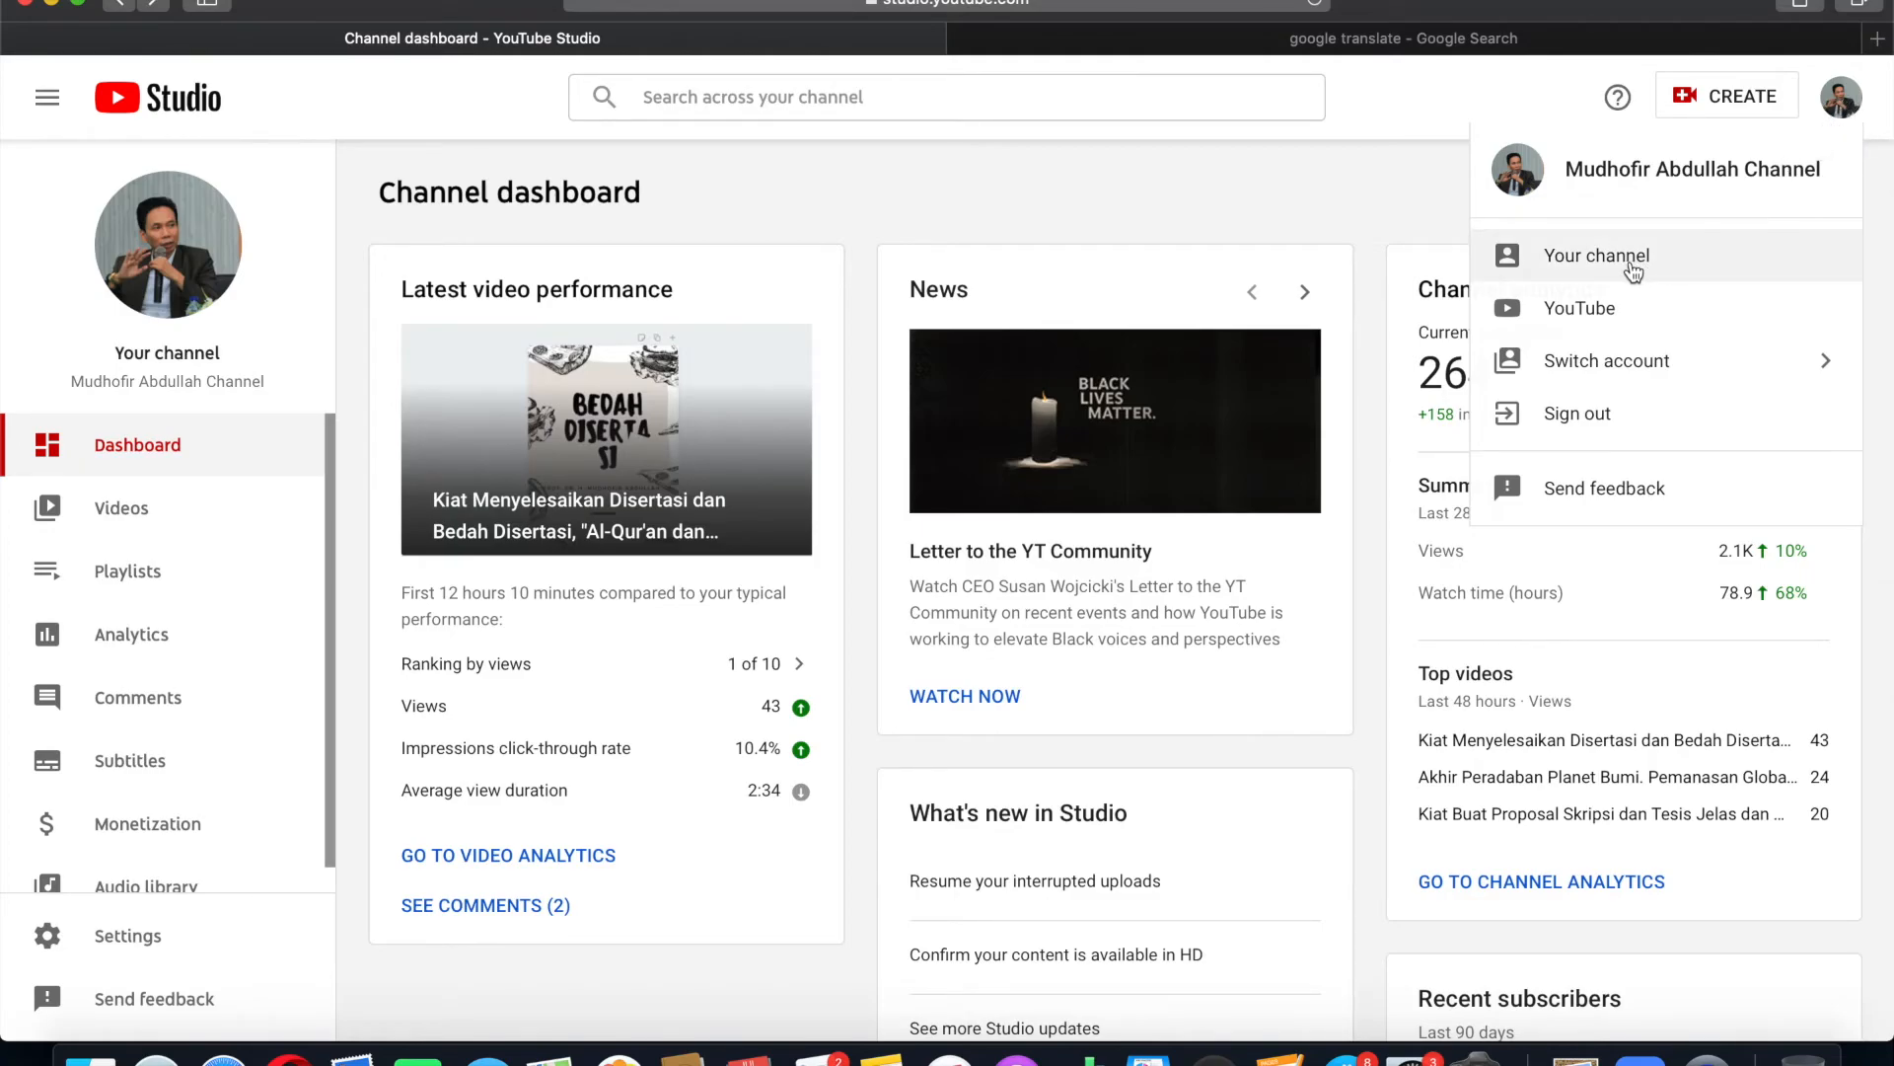
left_click(1568, 269)
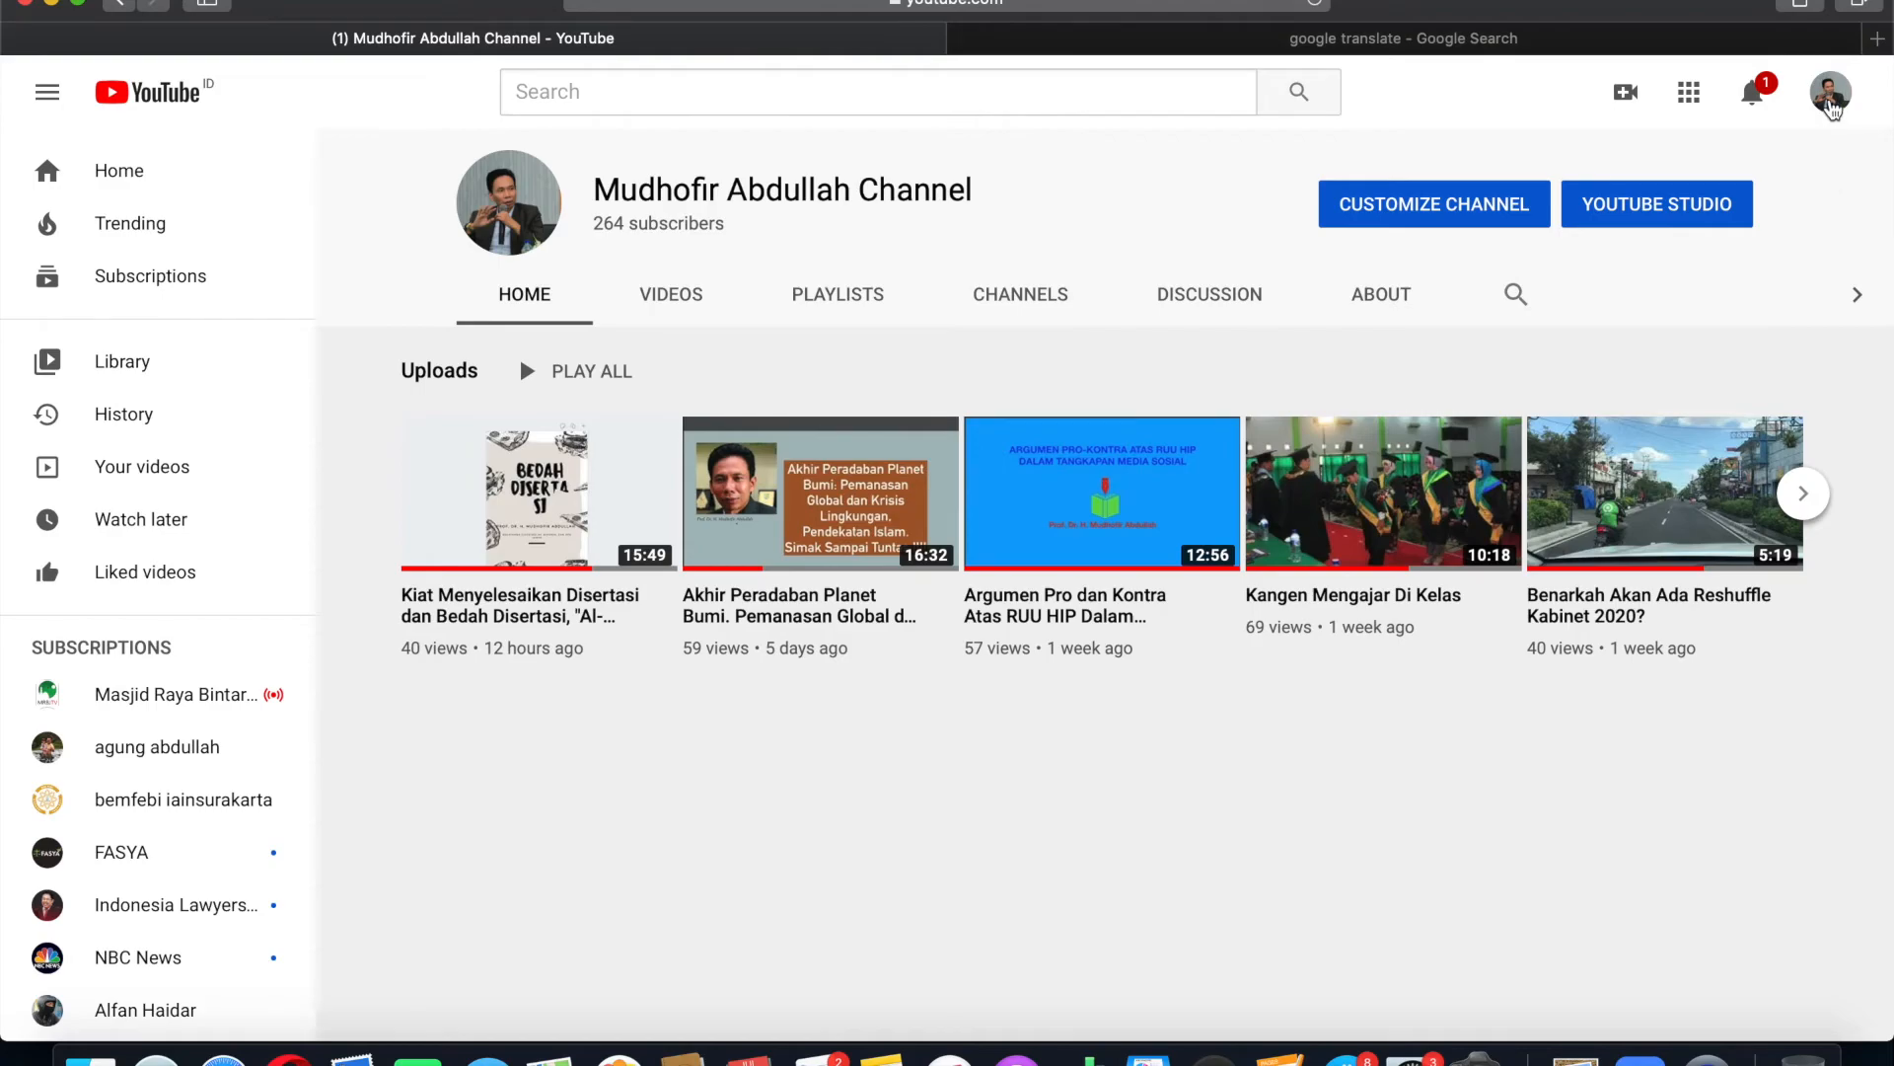
Return to YouTube Studio from the public channel page and open the list of the channel's uploaded videos
left_click(1831, 94)
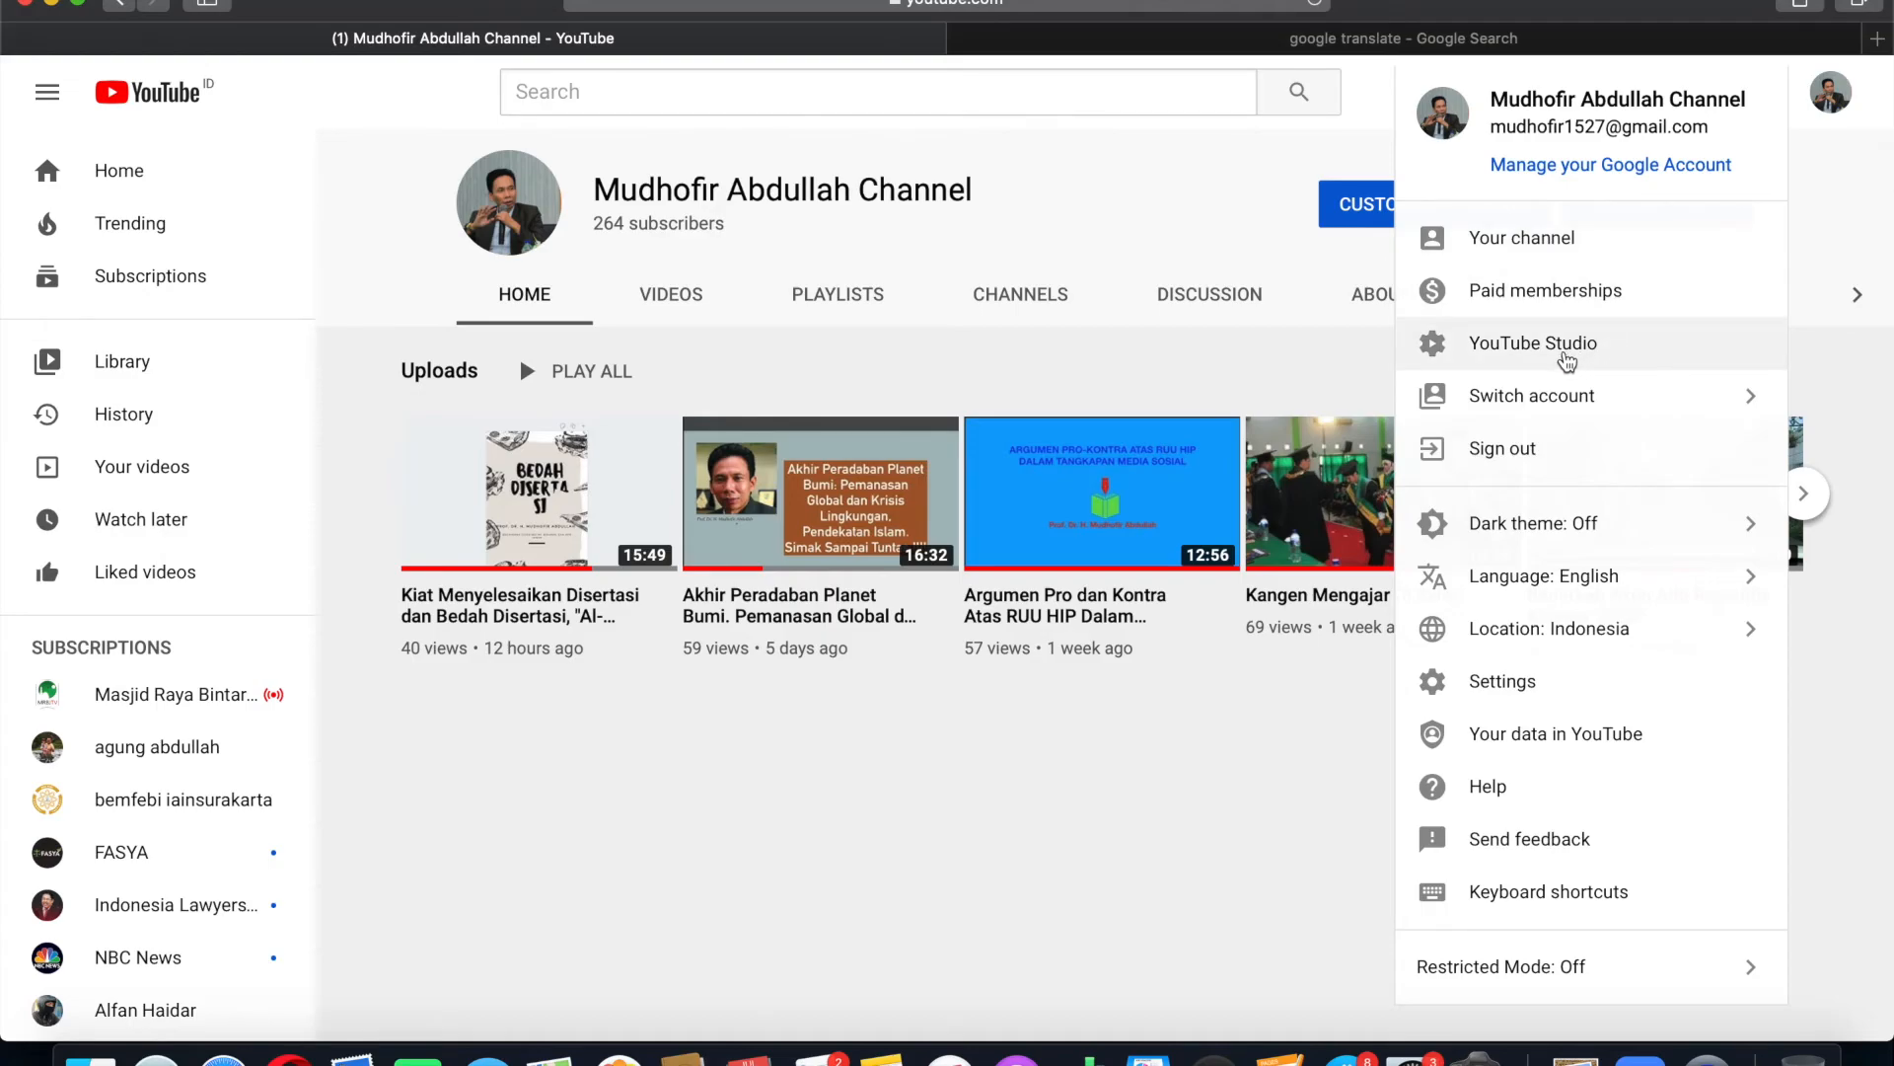
left_click(1566, 357)
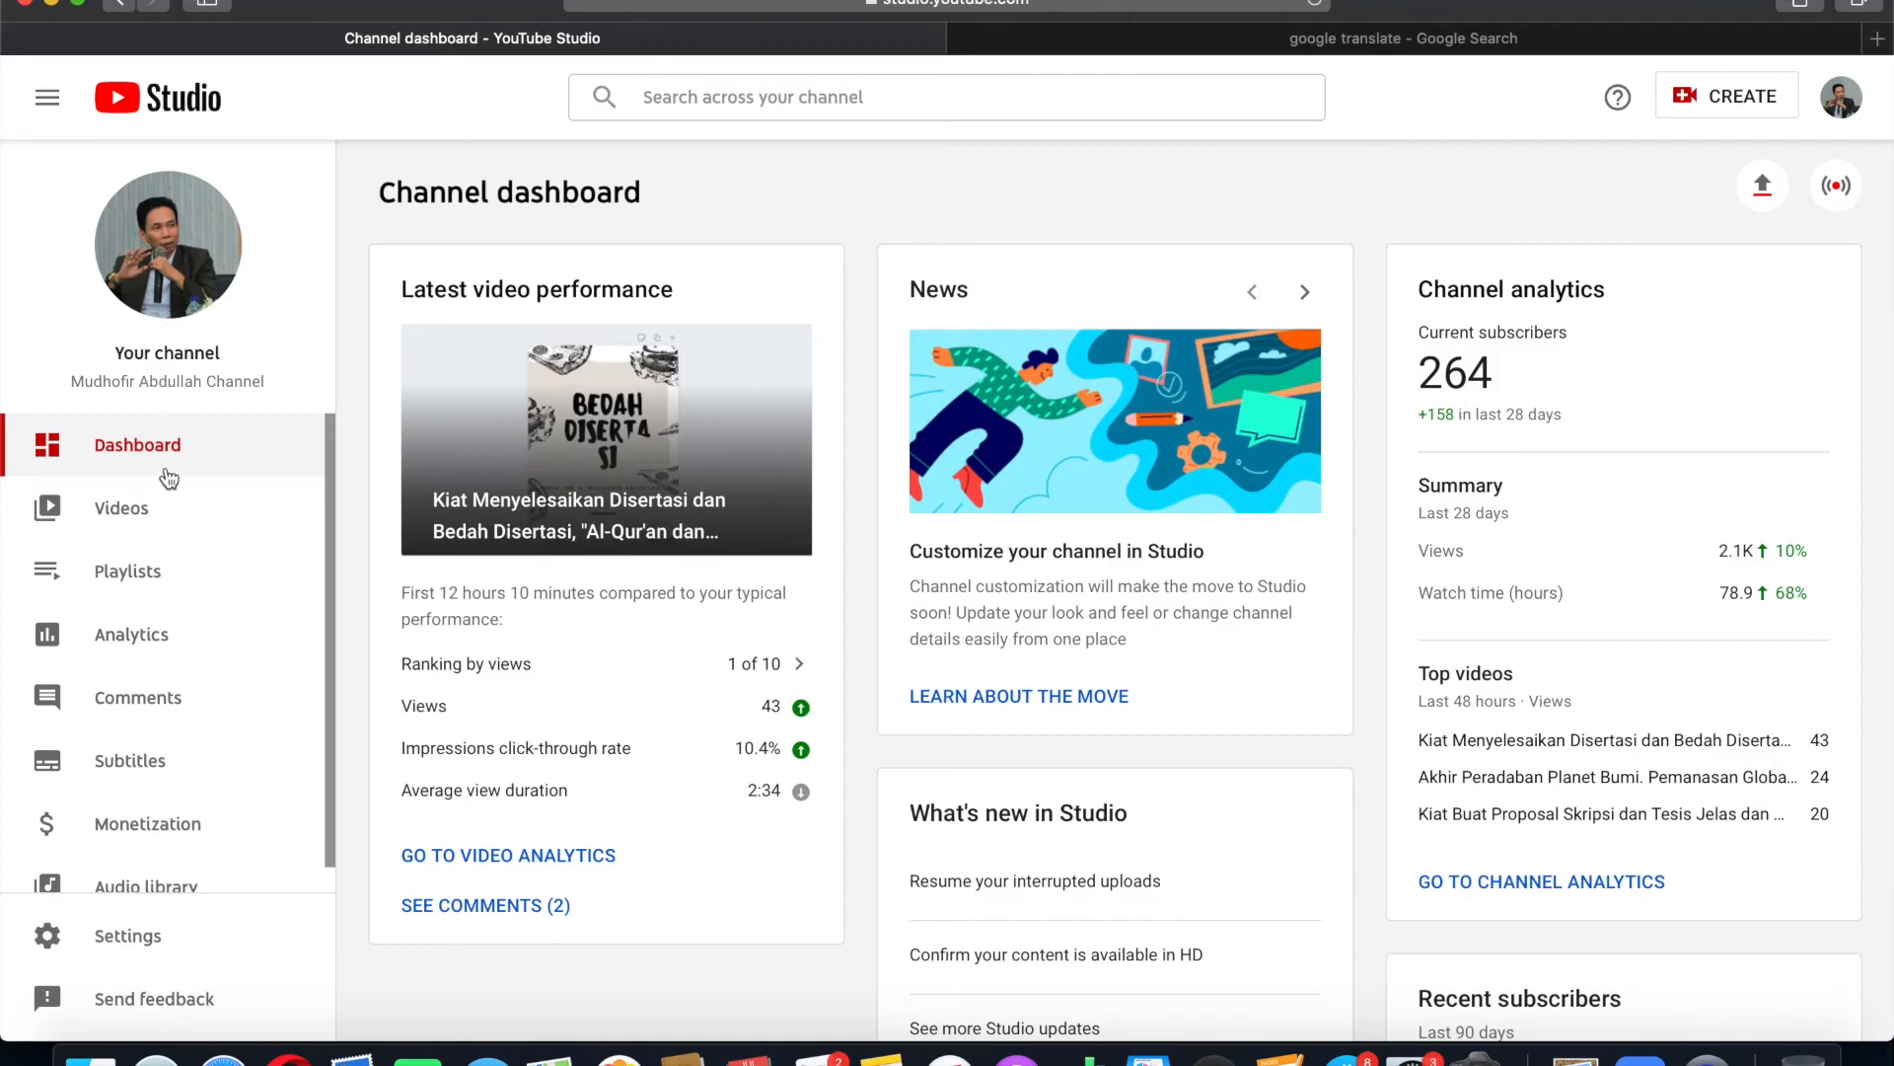
left_click(138, 511)
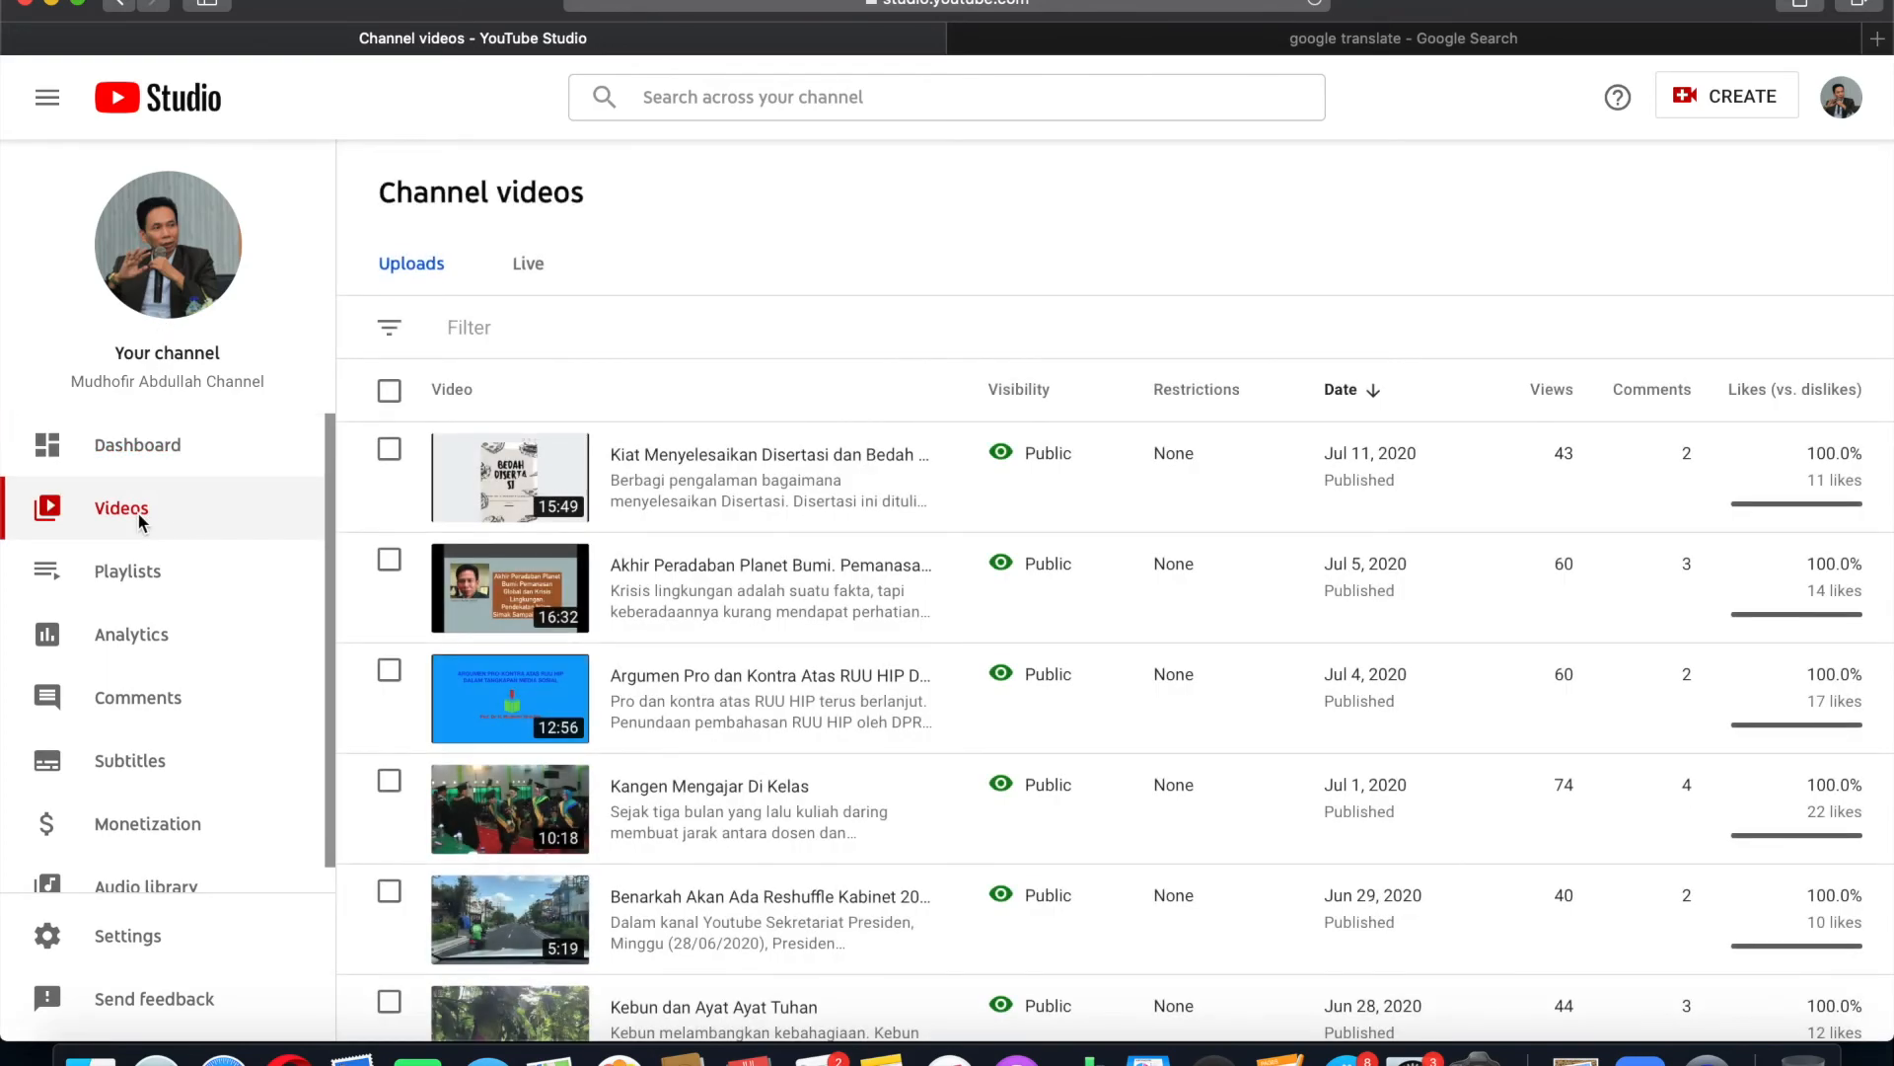
Look through the restrictions of the uploaded videos and view the restriction explanation for "Rhoma Irama, Setan, dan Al Qur'an"
mouse_move(1138, 393)
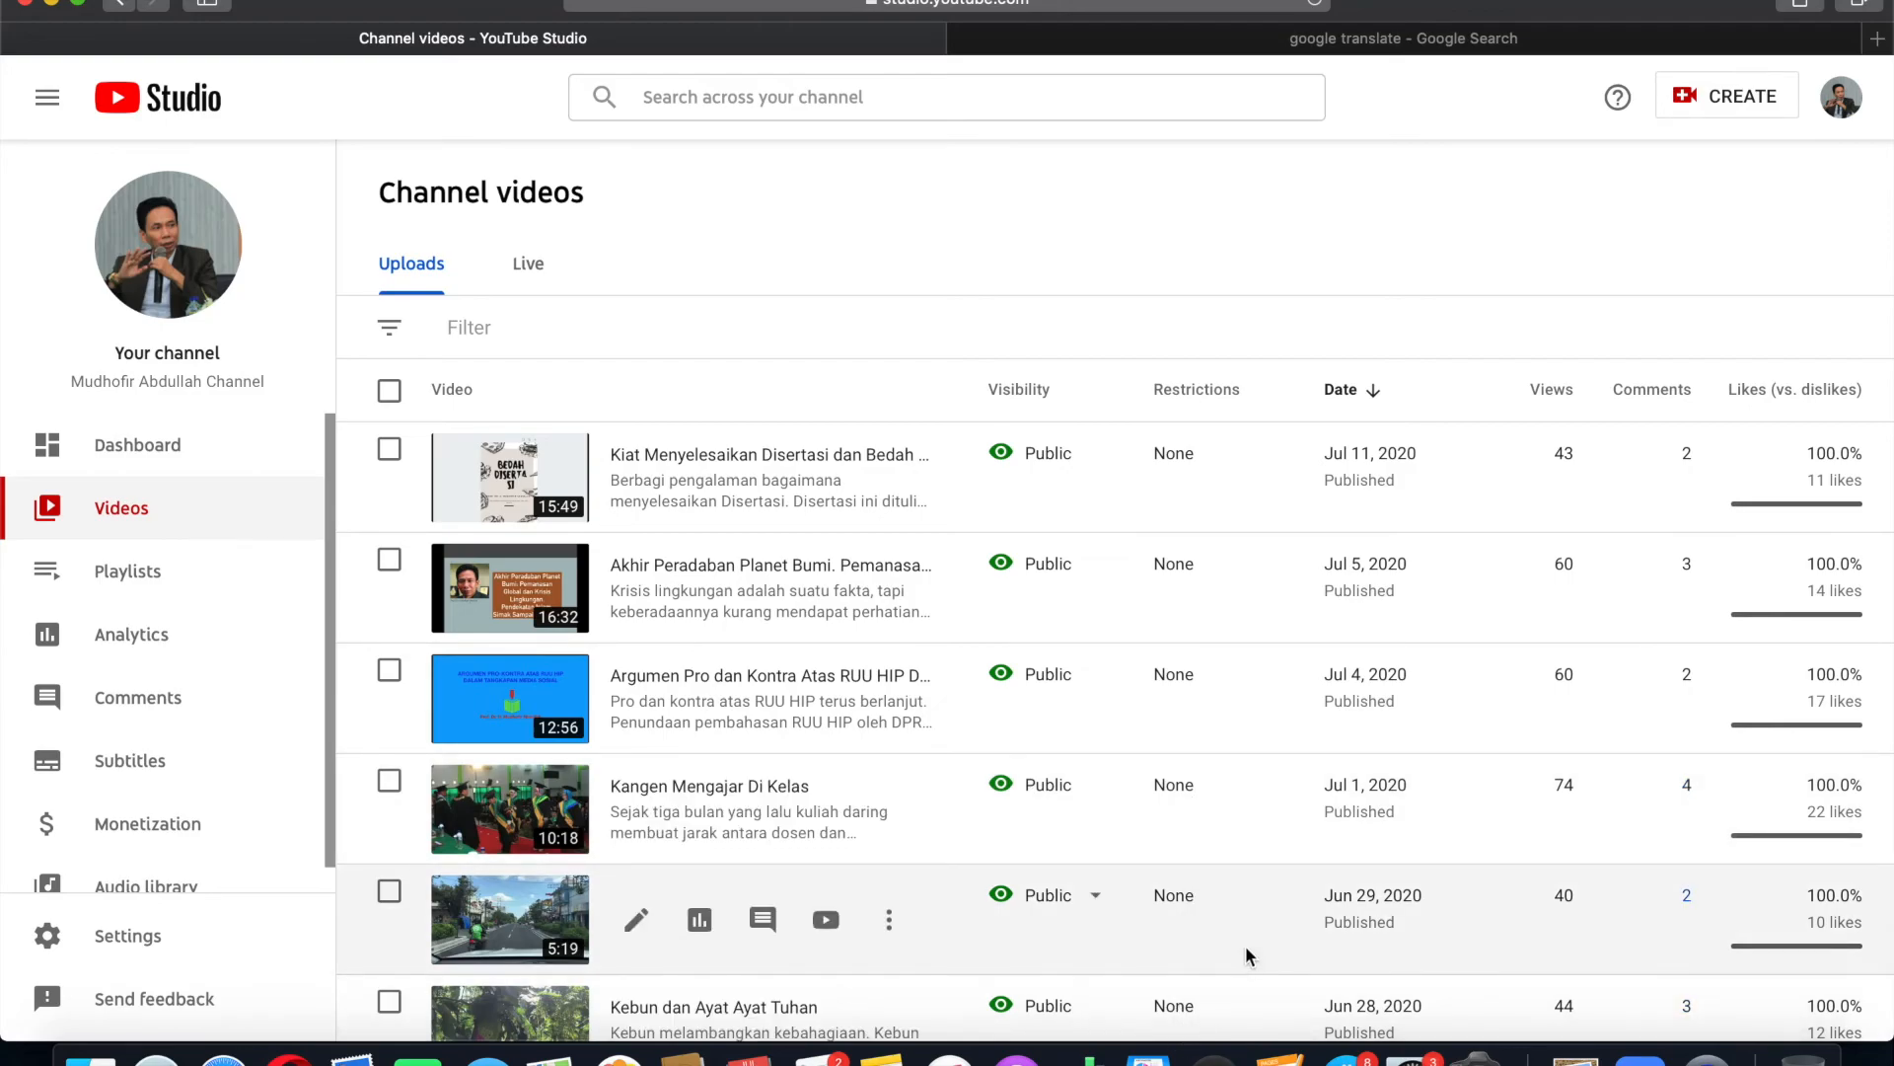
scroll(1245, 946, "down", 3)
scroll(1254, 829, "down", 1)
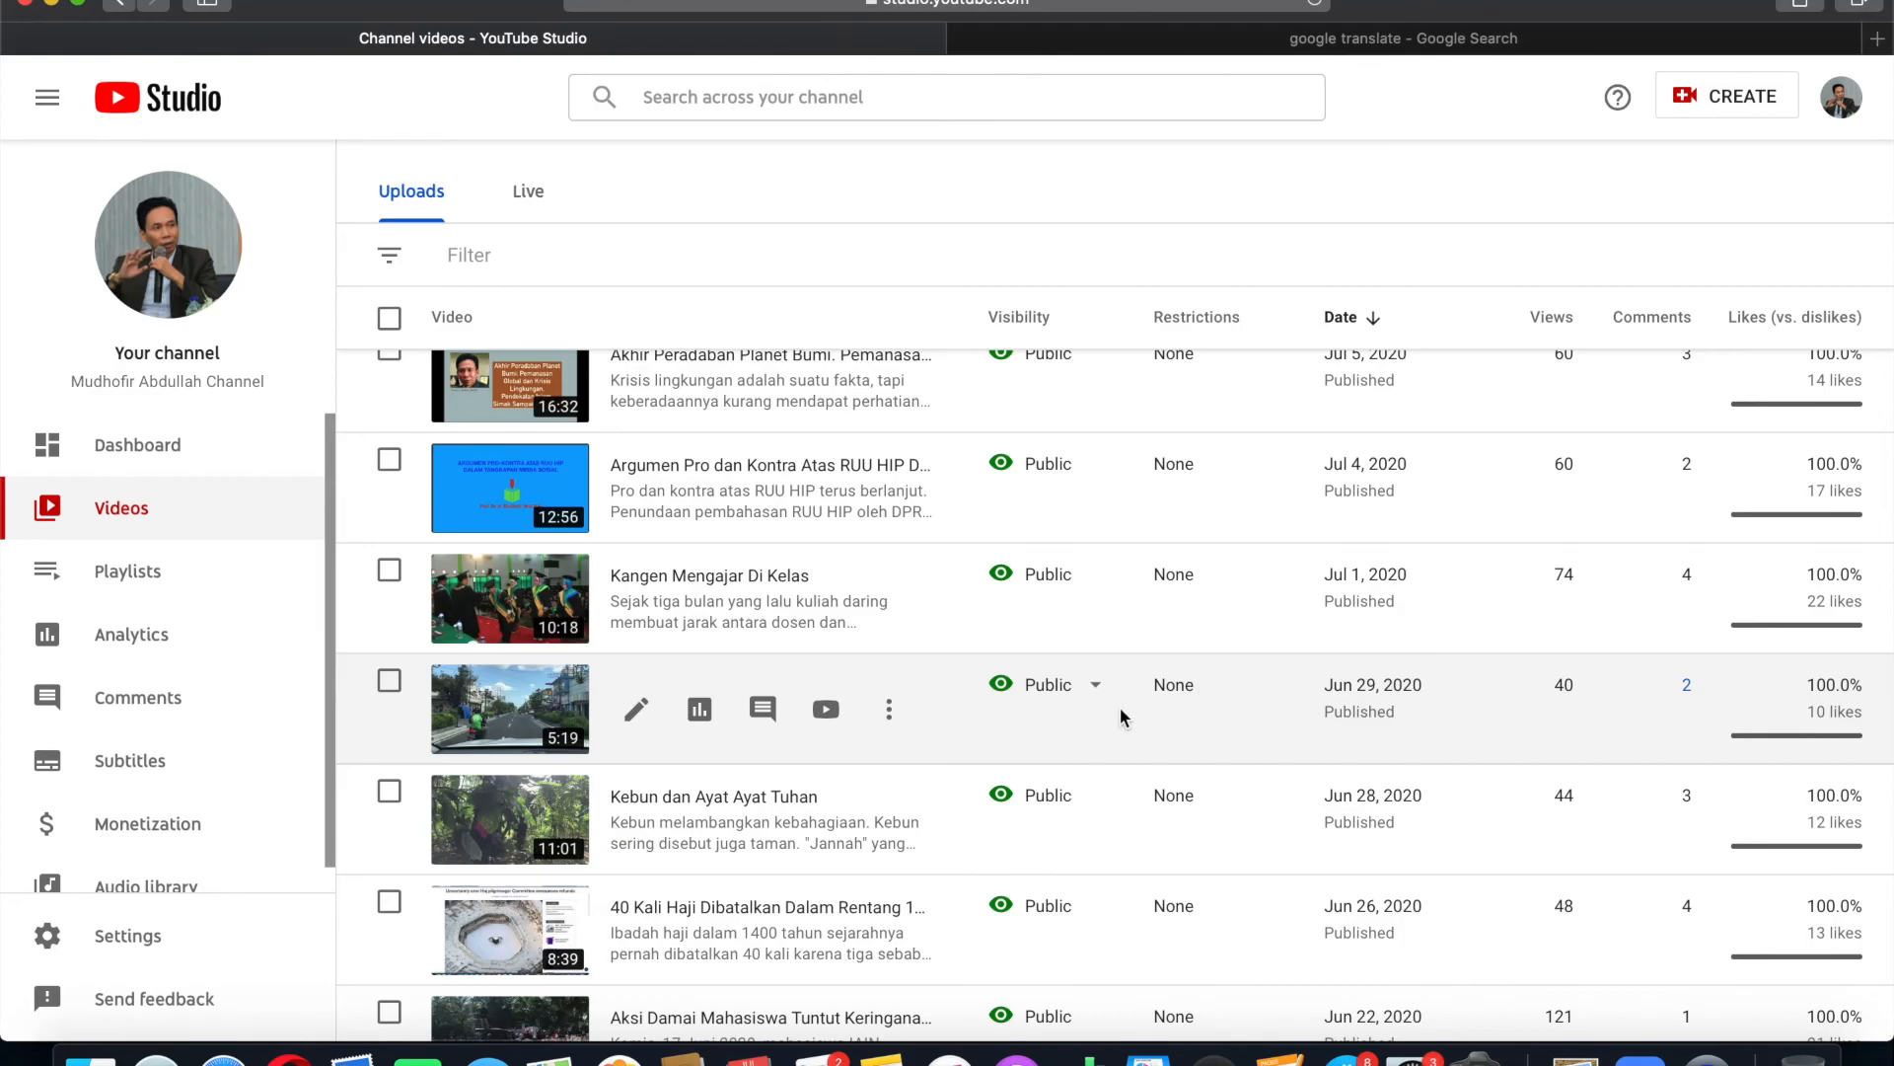
scroll(1143, 758, "down", 5)
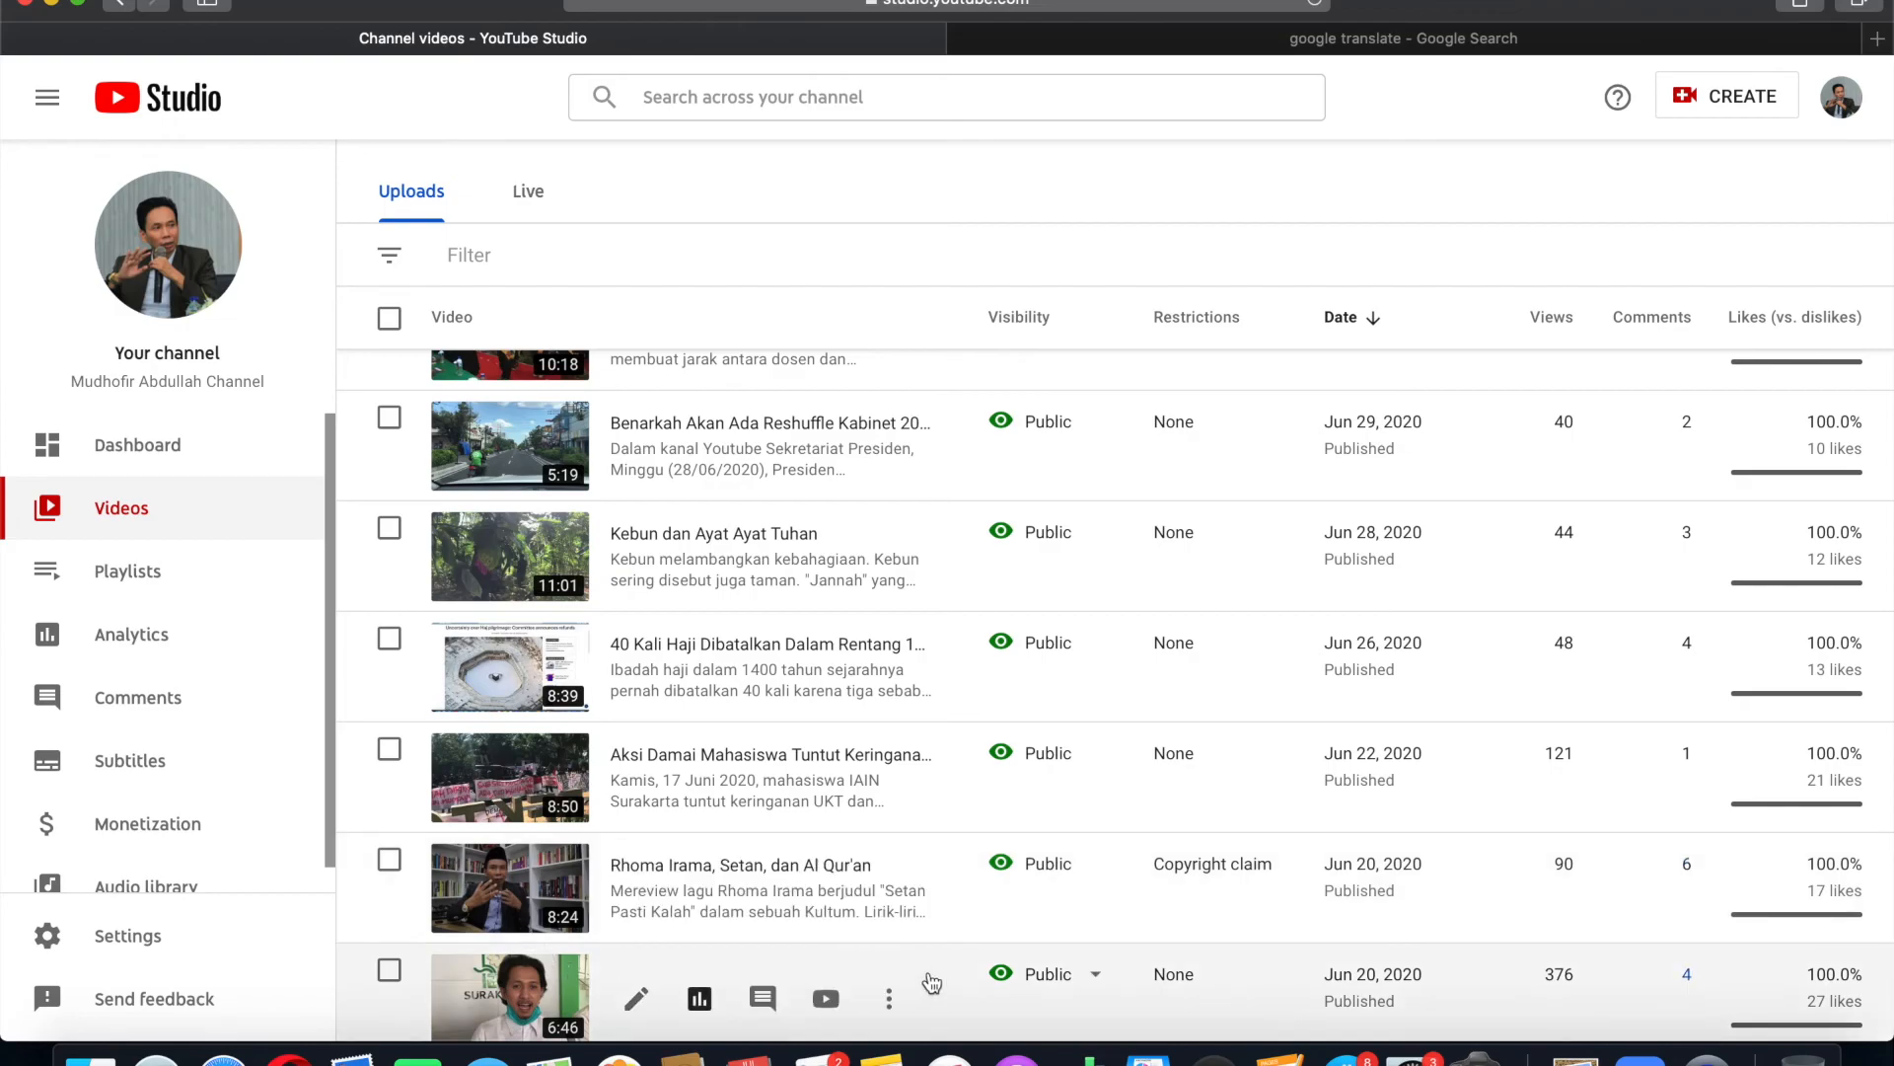
mouse_move(1141, 854)
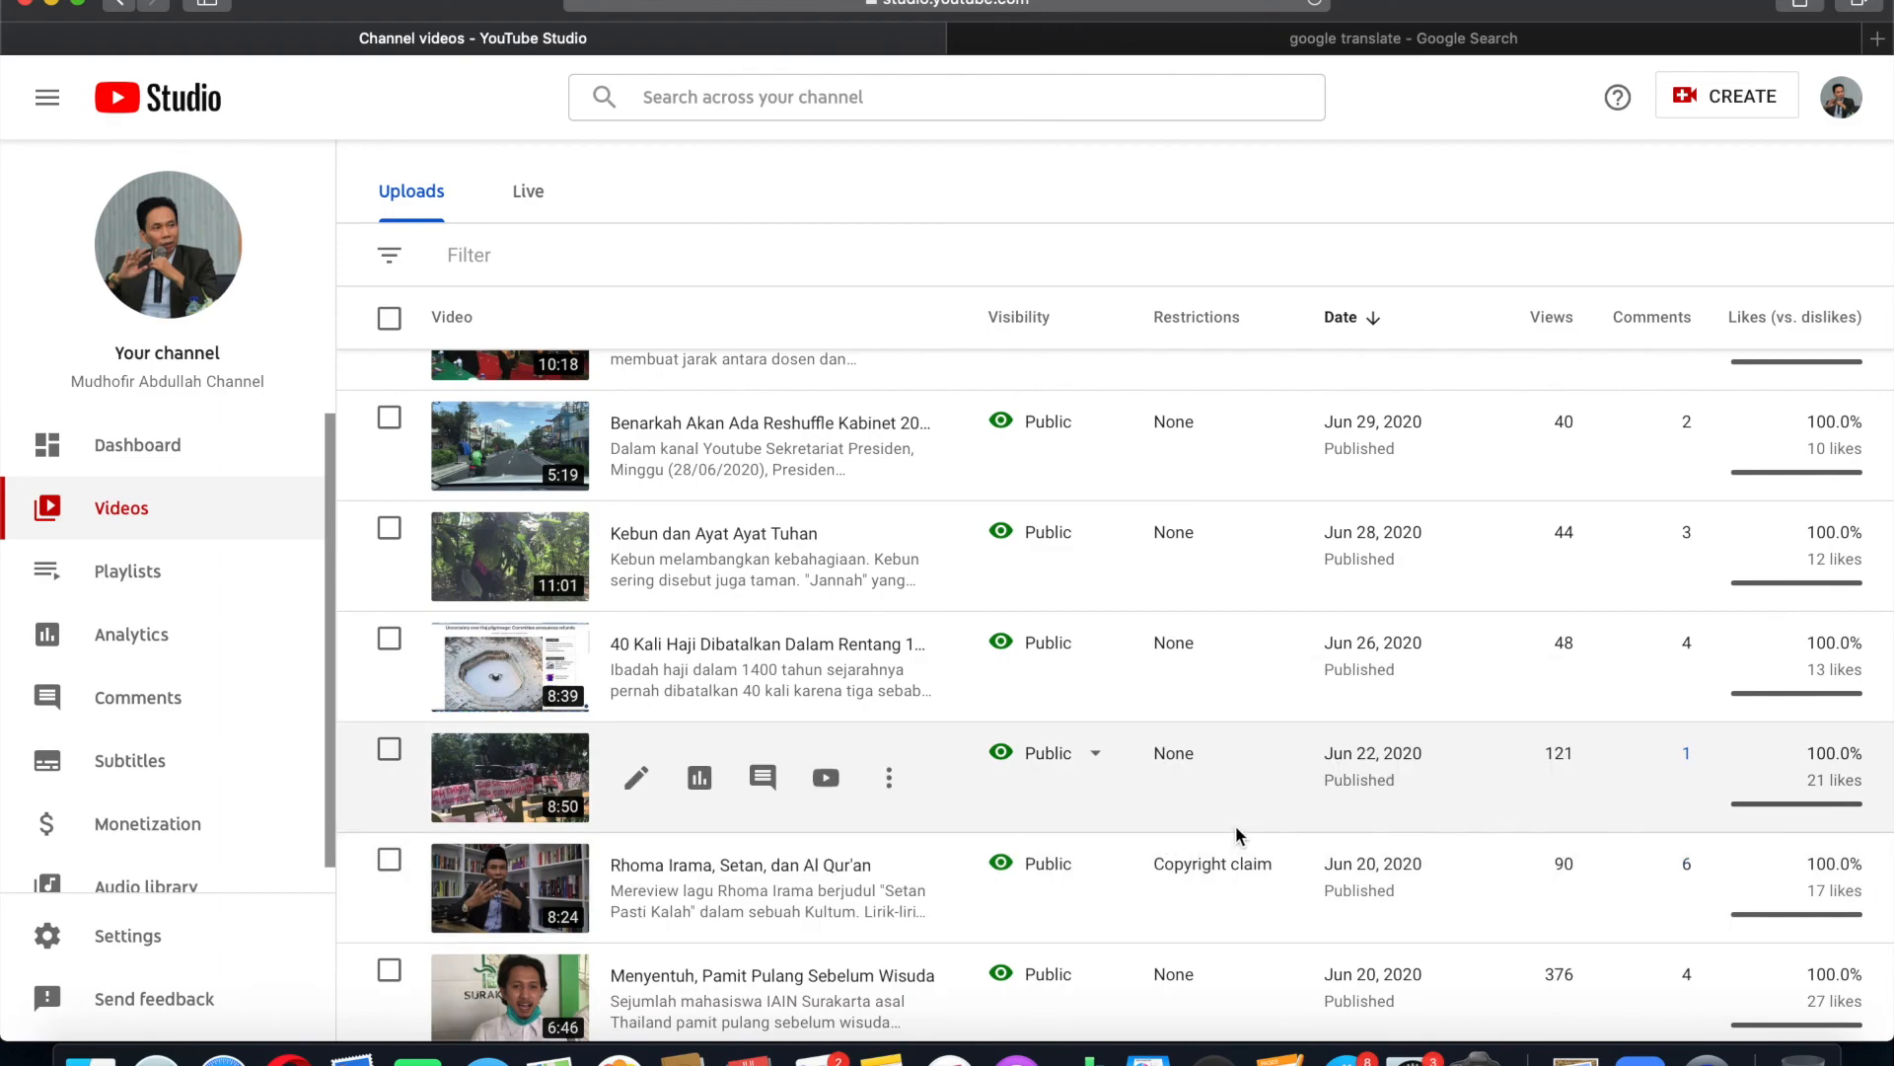
mouse_move(1211, 911)
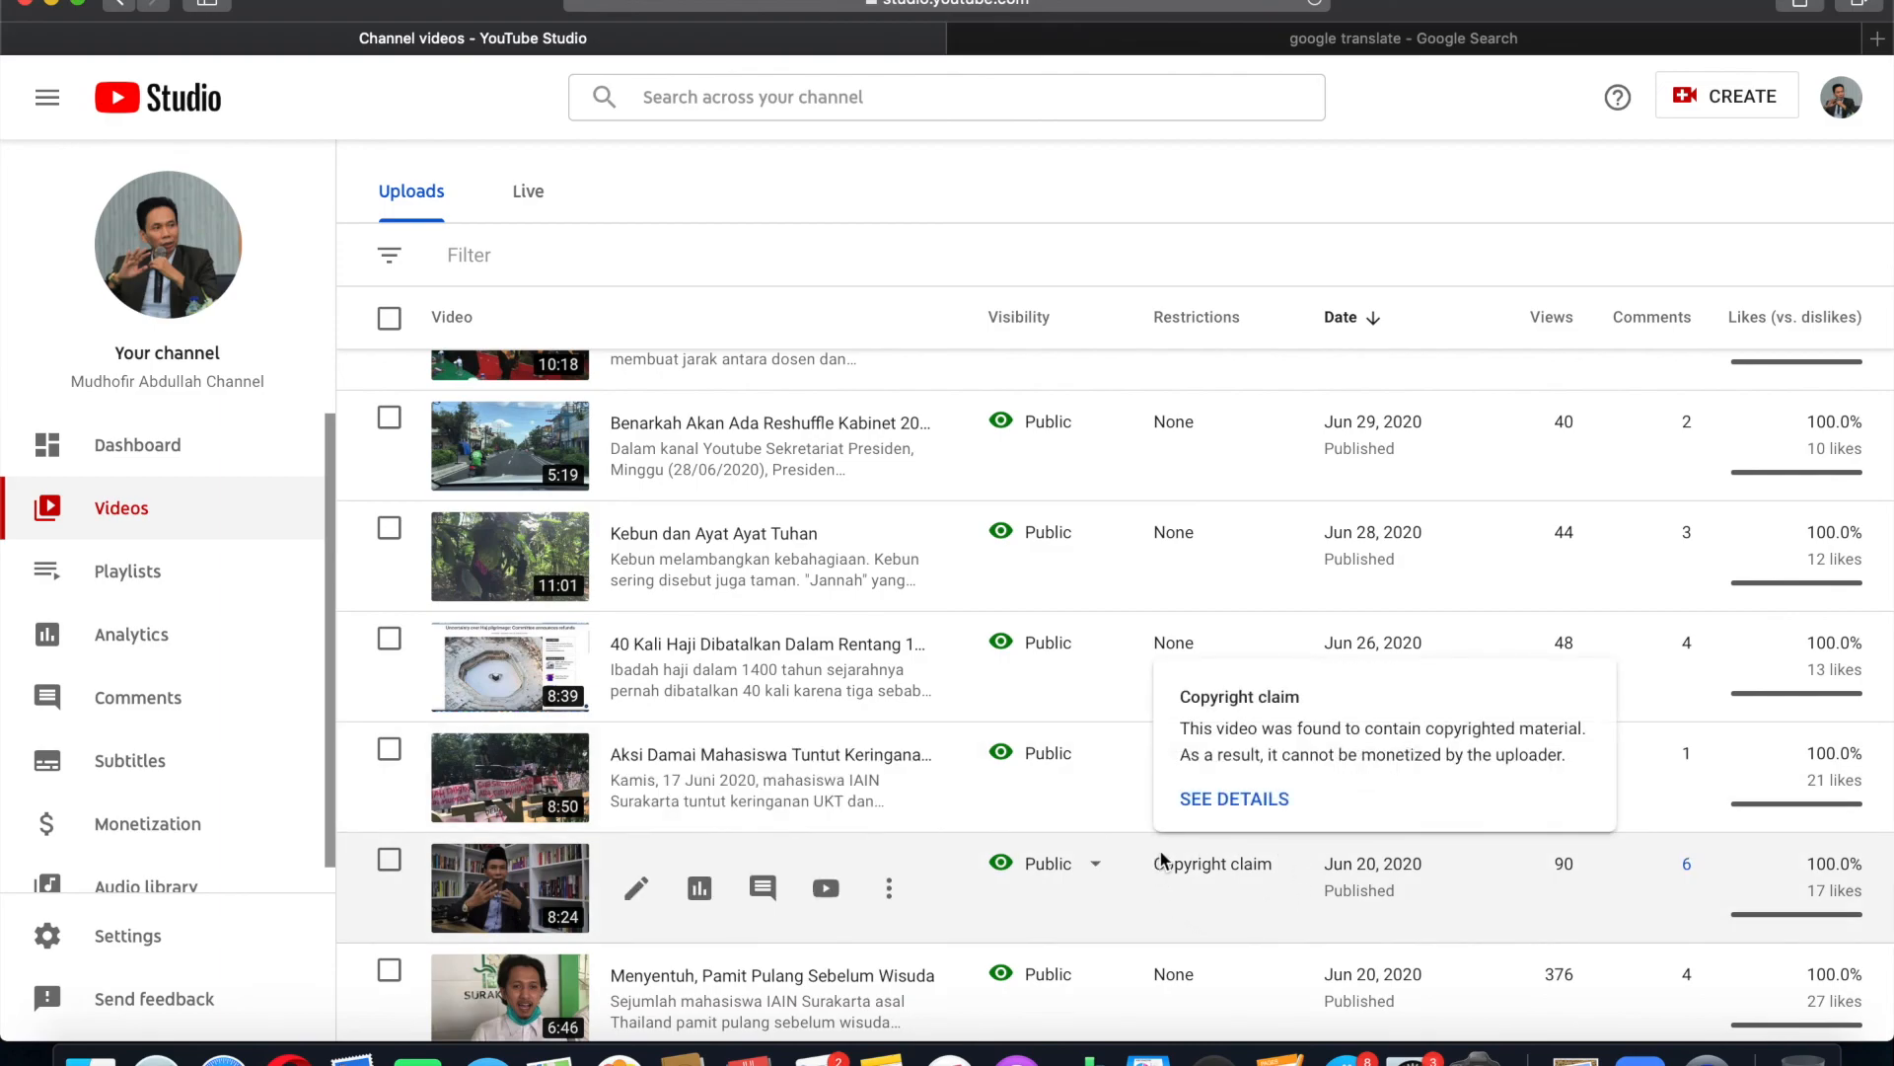